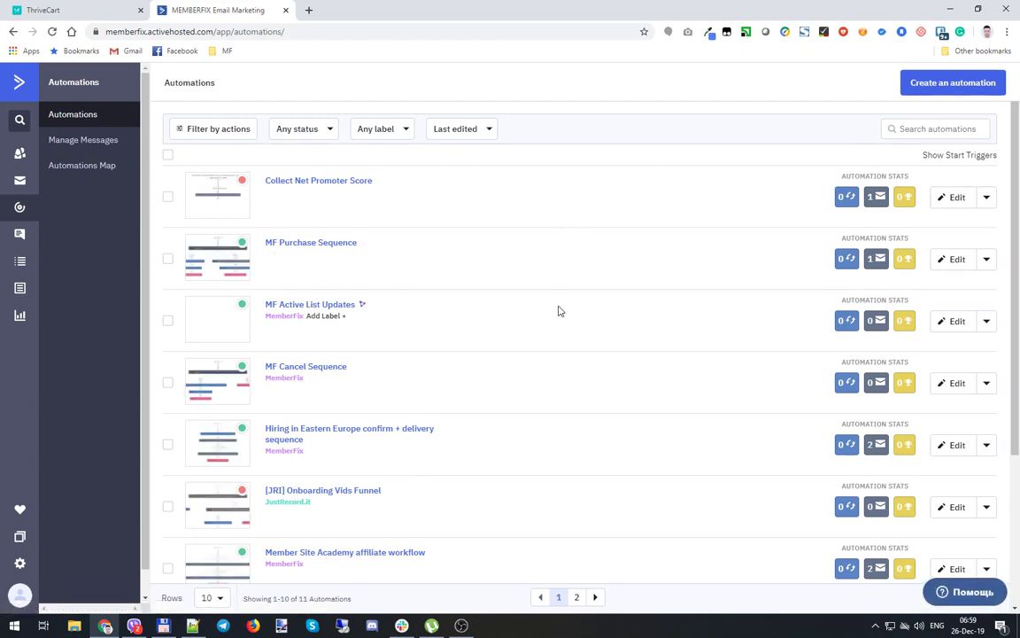
# Start a blank automation from scratch, producing the Automation 12 draft
pyautogui.click(920, 89)
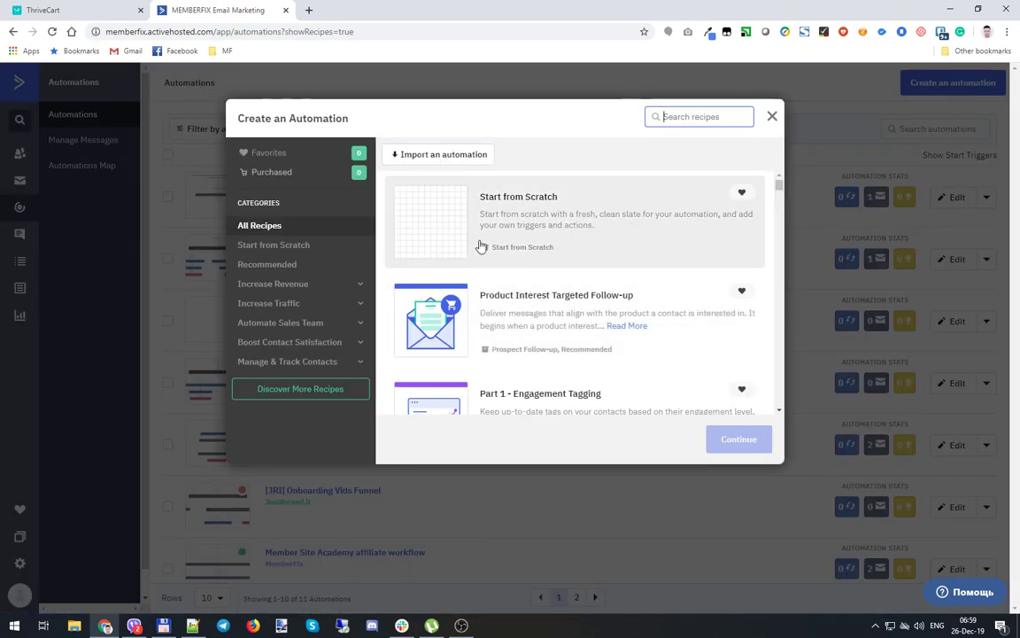
pyautogui.click(532, 225)
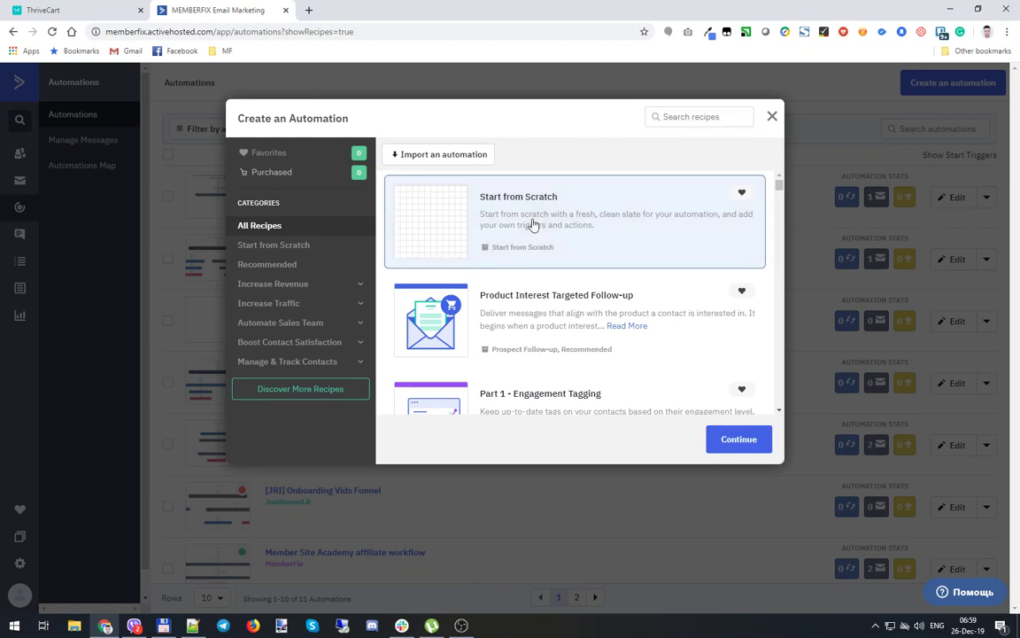
pyautogui.click(714, 436)
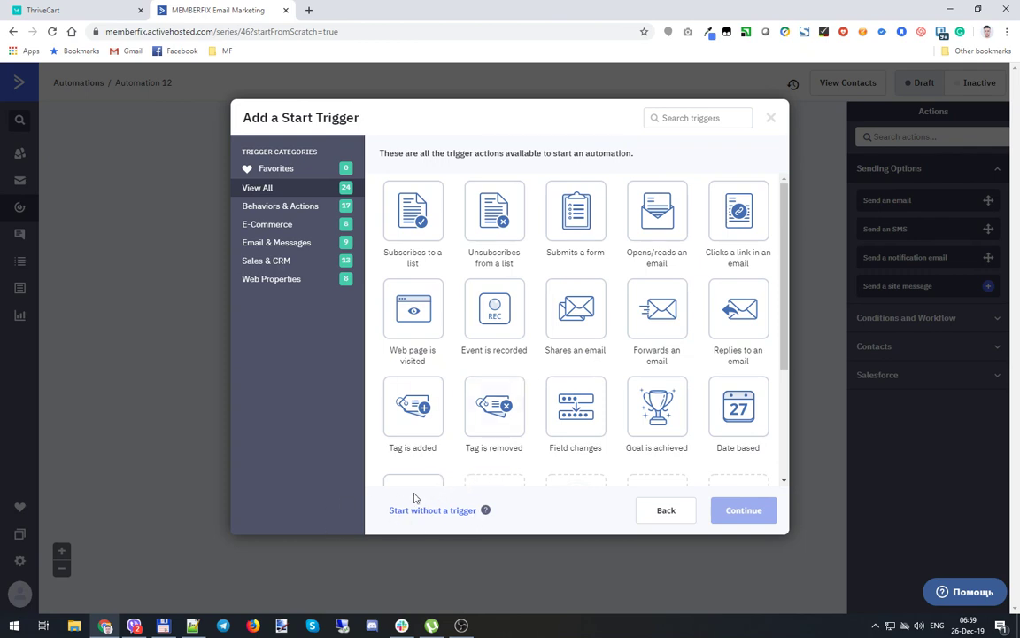
# Skip the start trigger and add an If/Else step from Conditions and Workflow
pyautogui.click(439, 510)
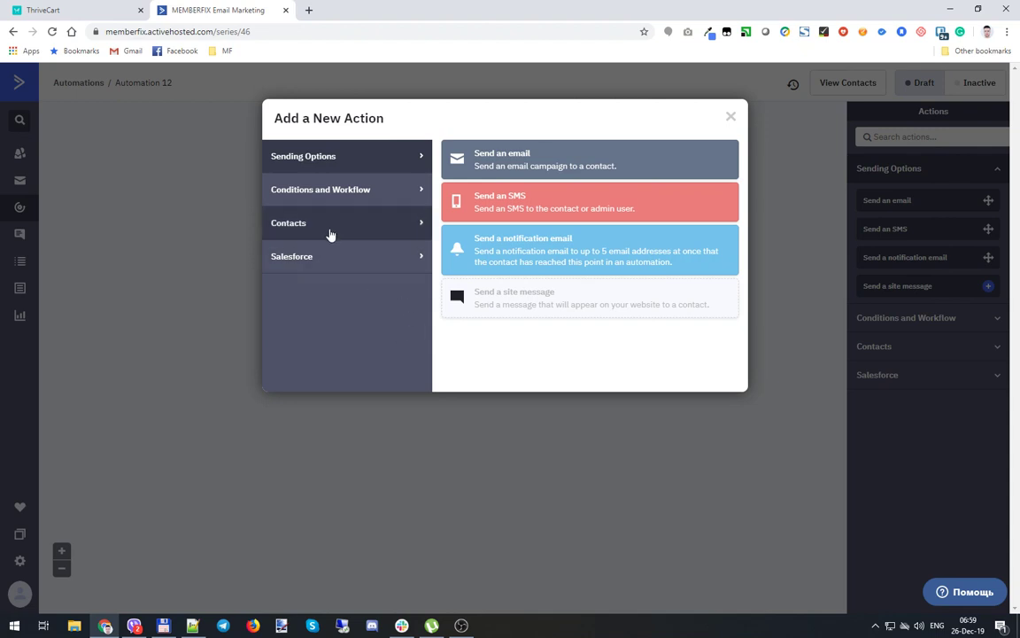
pyautogui.click(341, 192)
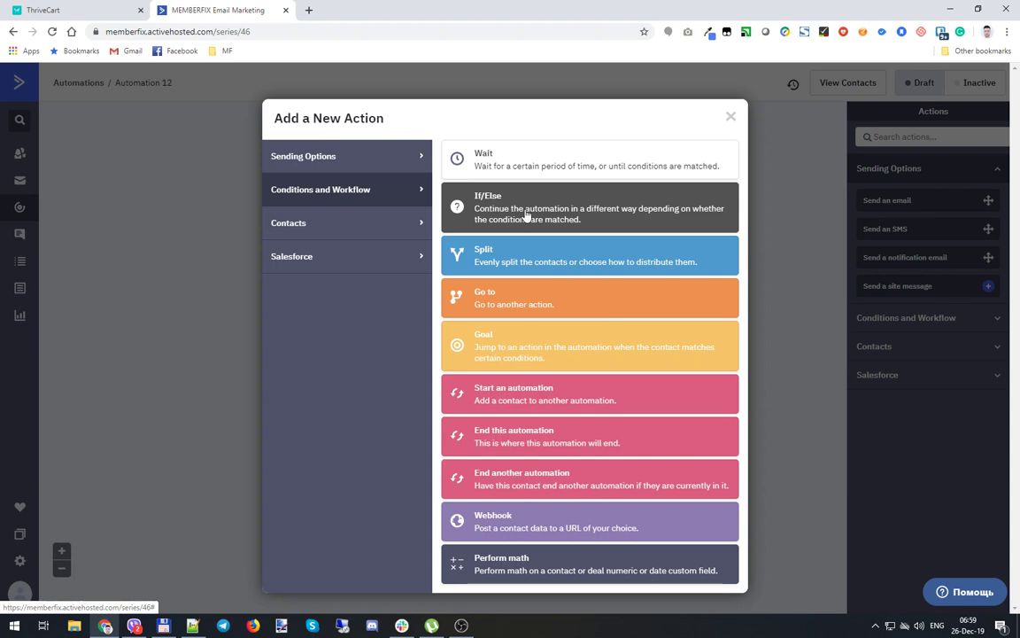
pyautogui.click(527, 214)
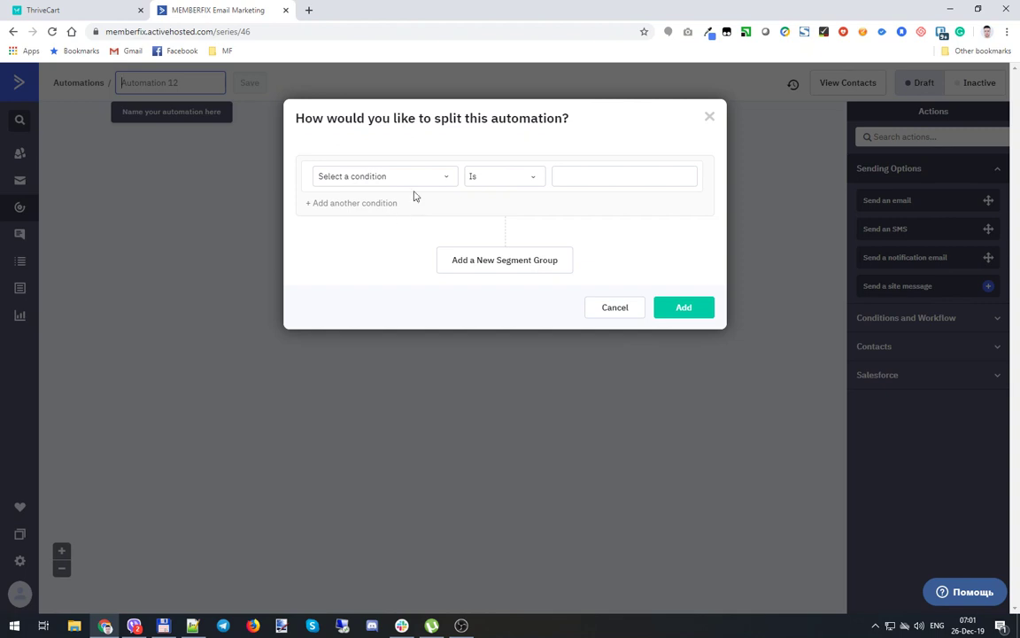
# Set the split condition to Tag exists, searching 'mf custom' and picking MF Customer
pyautogui.click(478, 179)
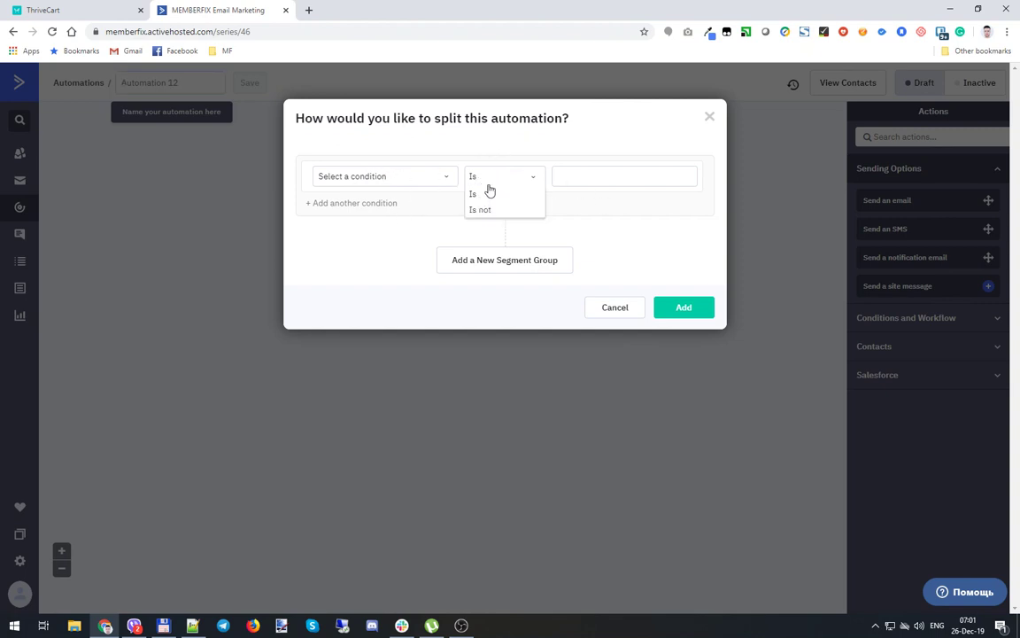
pyautogui.click(479, 194)
pyautogui.click(389, 177)
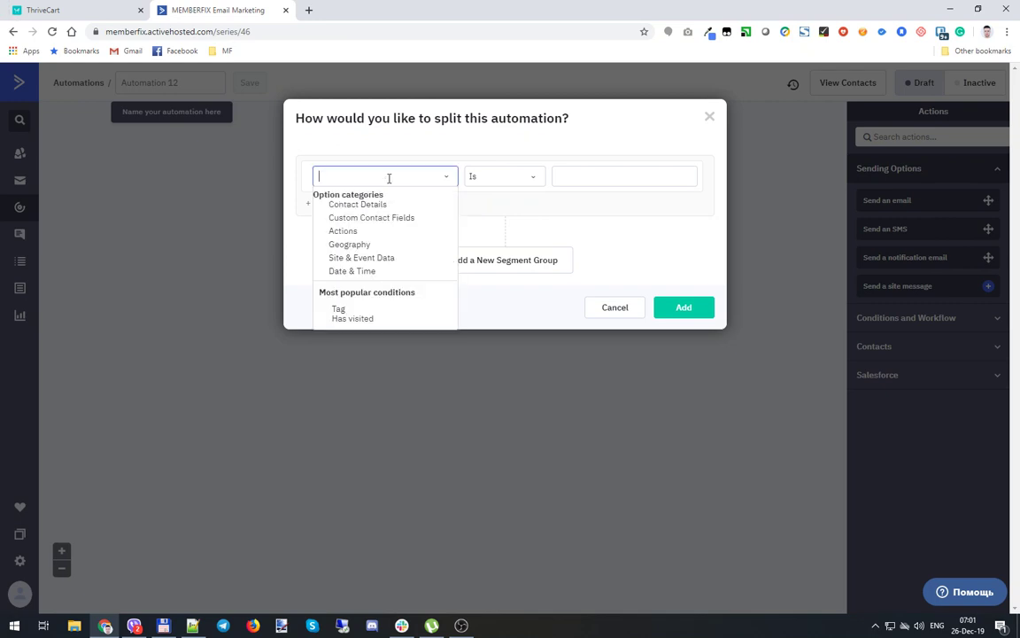
pyautogui.click(342, 310)
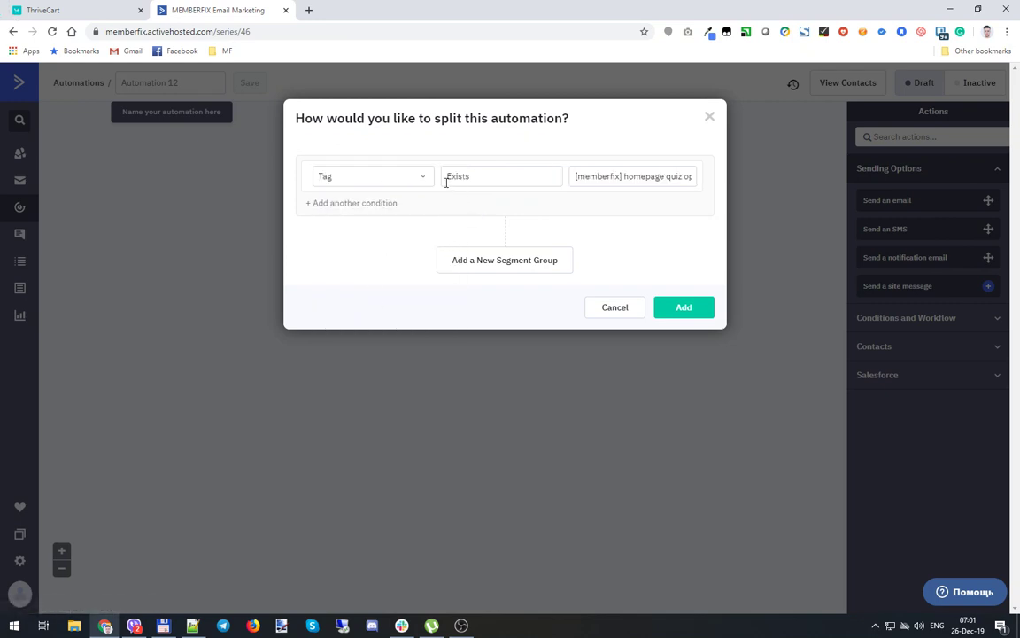
pyautogui.click(633, 177)
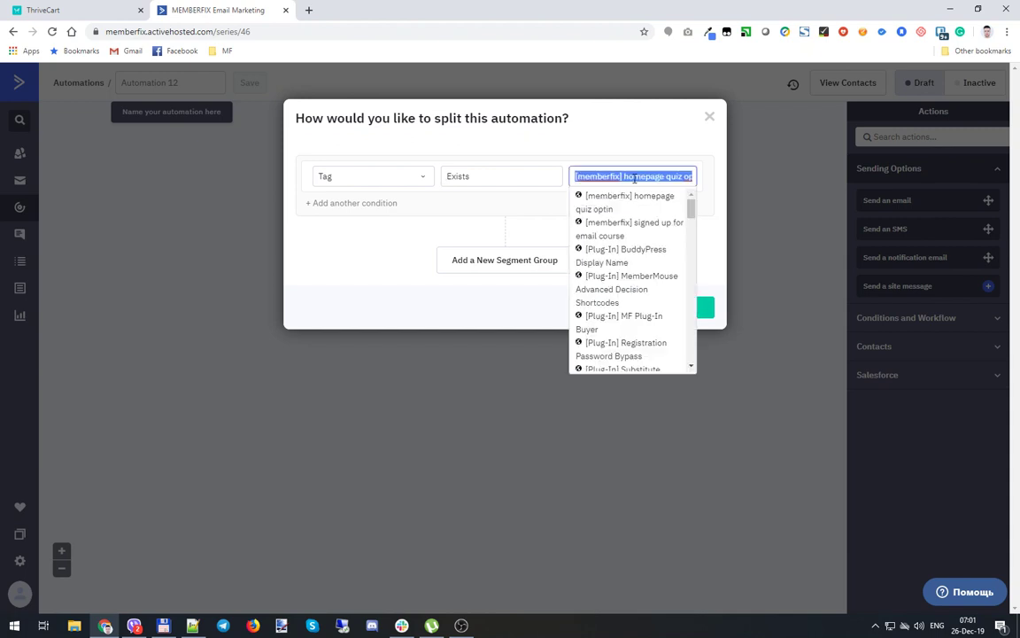
pyautogui.write('mf')
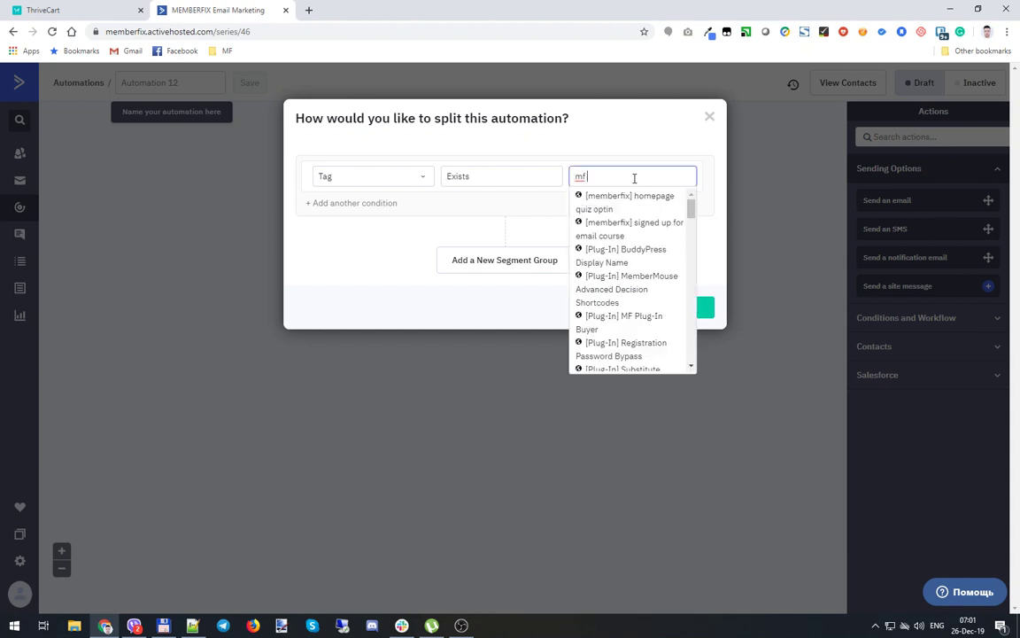
pyautogui.write(' custom')
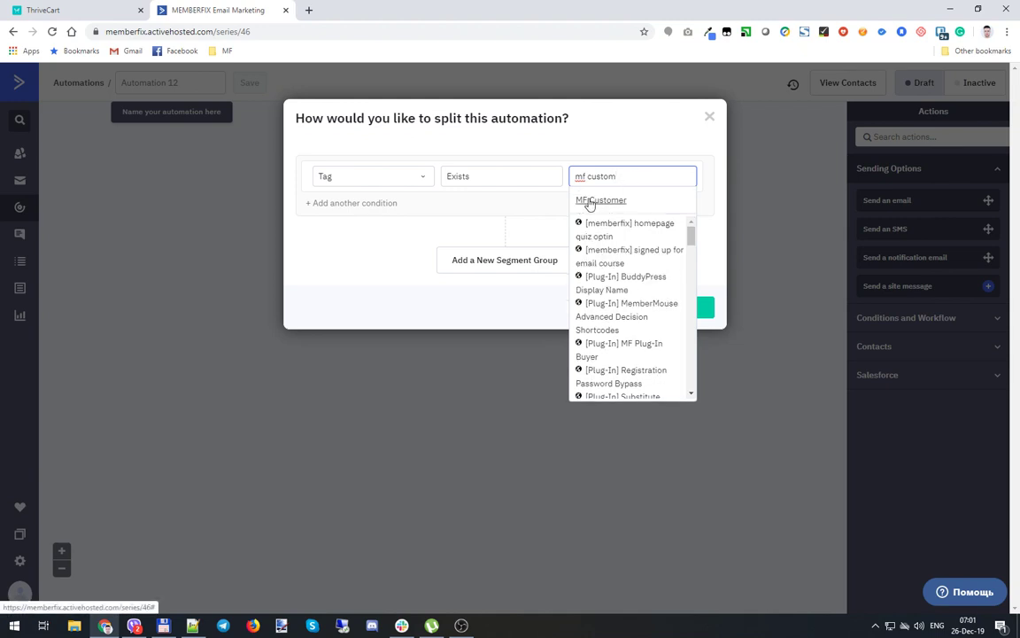
pyautogui.click(590, 201)
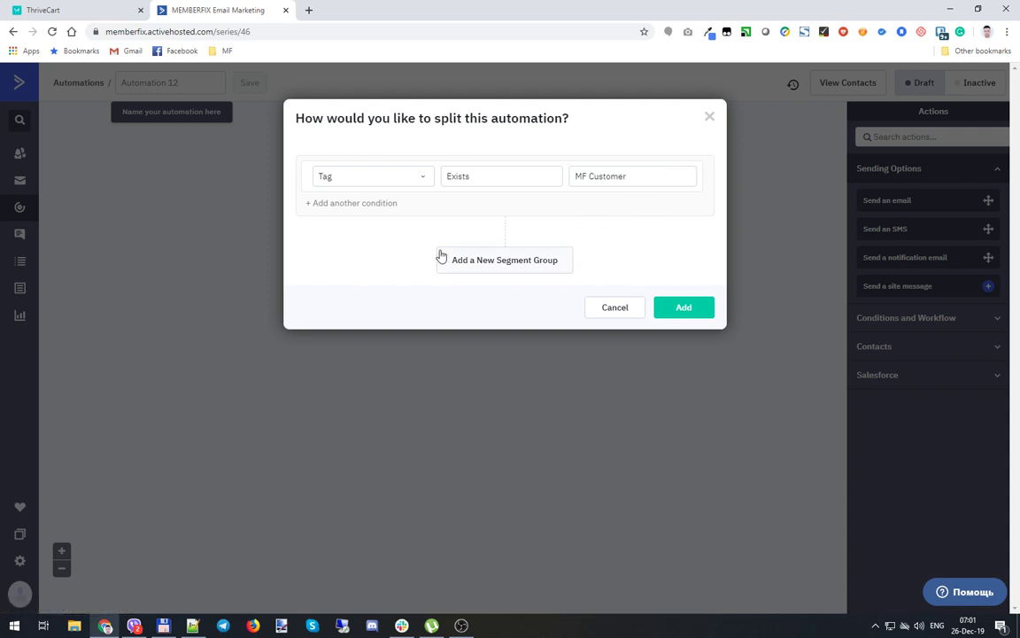
# Add the MF Customer tag check, splitting the workflow into Yes and No paths
pyautogui.click(682, 310)
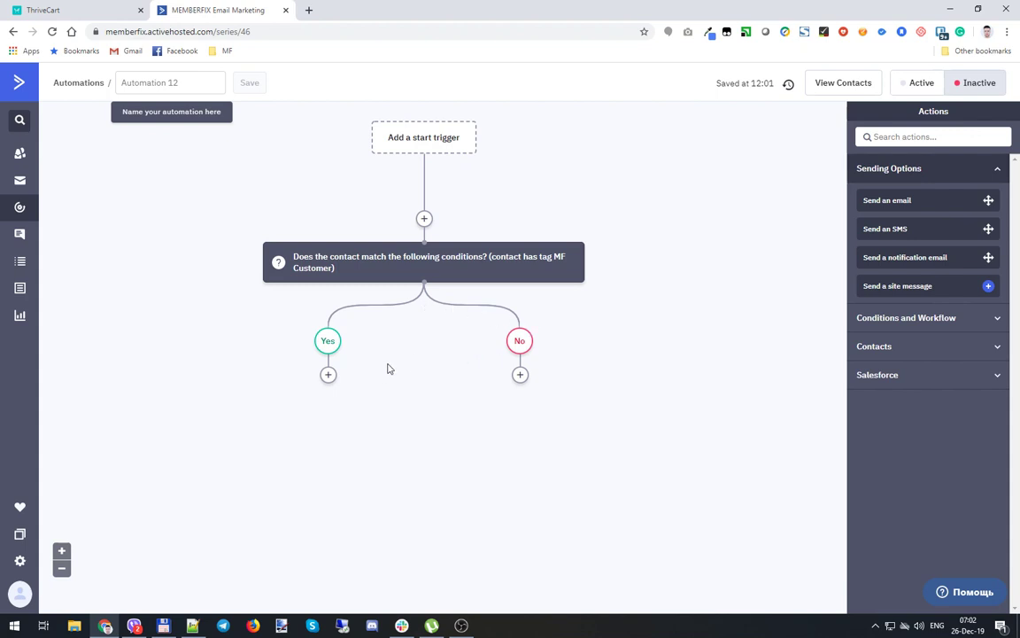
# Add a Remove tag: MF Cancelled action as the first Yes-branch step
pyautogui.click(327, 374)
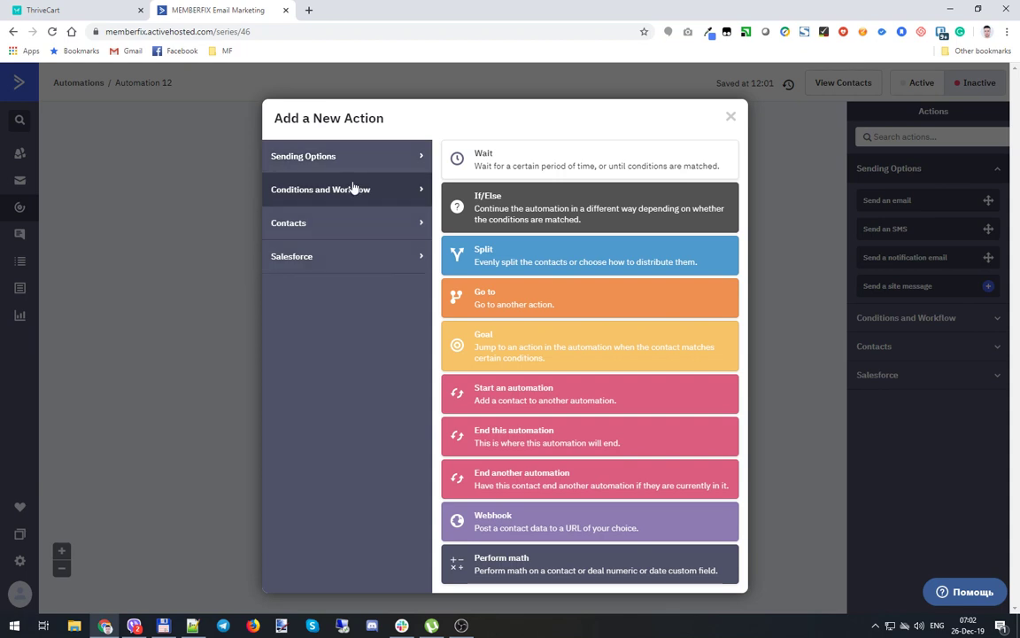
pyautogui.click(316, 229)
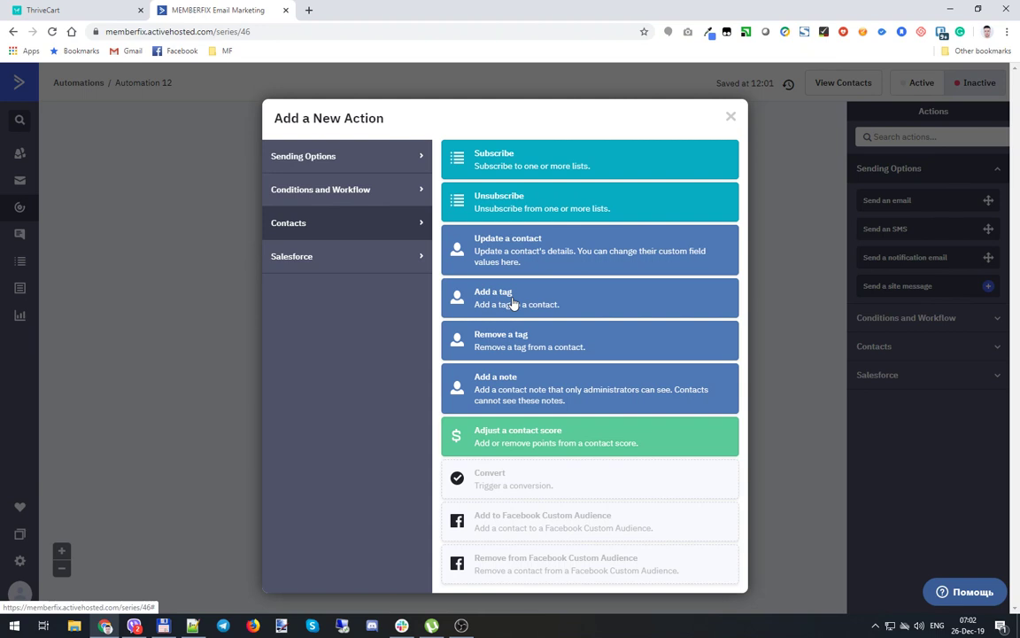
pyautogui.click(525, 350)
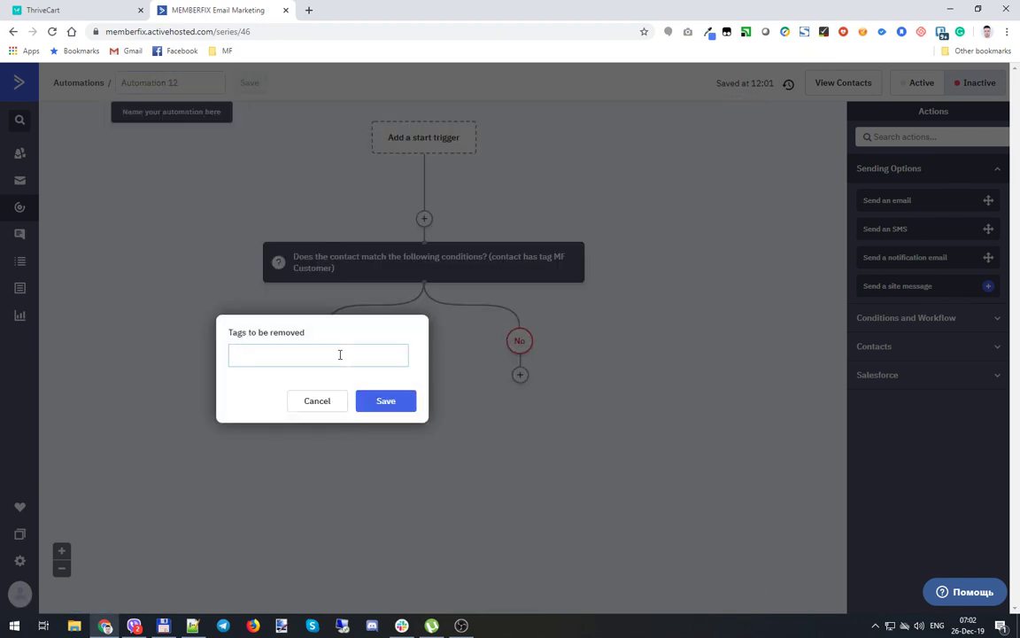
pyautogui.write('MFcancel')
pyautogui.click(310, 375)
pyautogui.click(375, 404)
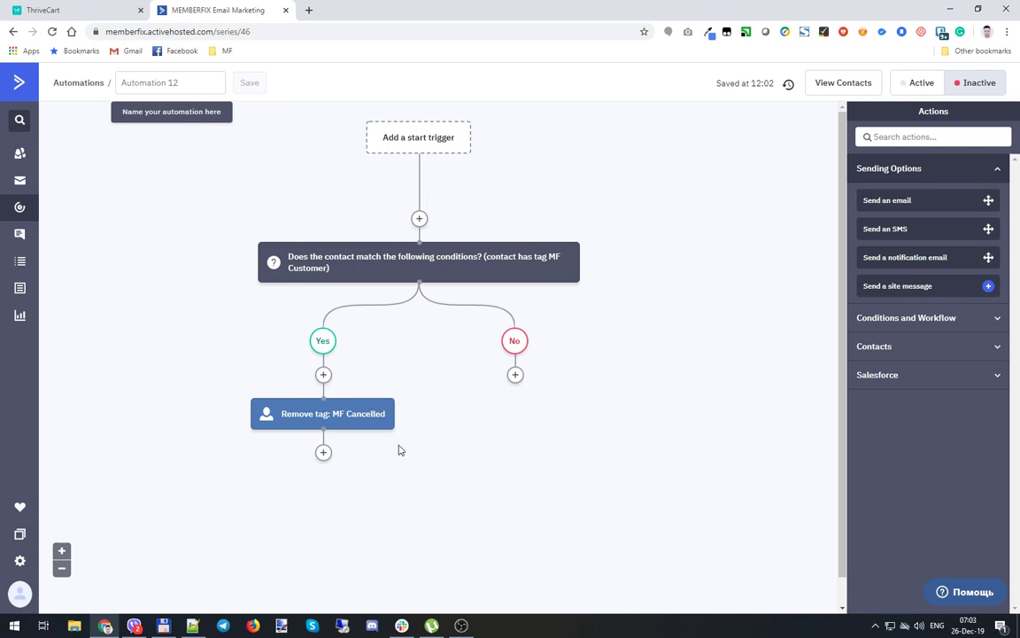
# Add an Add tag: MF Active step after the MF Cancelled removal
pyautogui.click(324, 453)
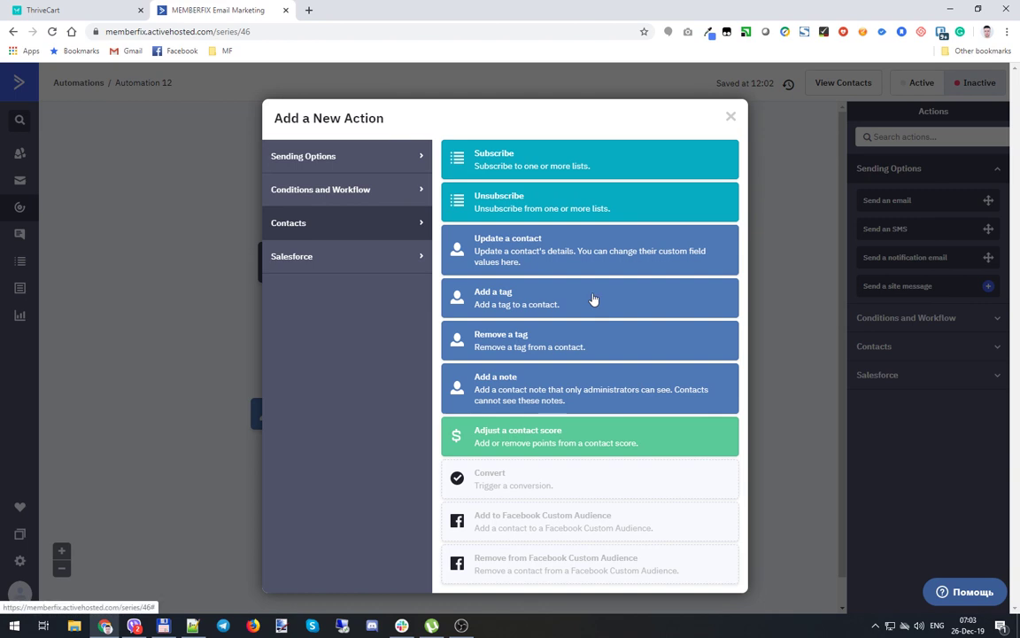
pyautogui.click(548, 301)
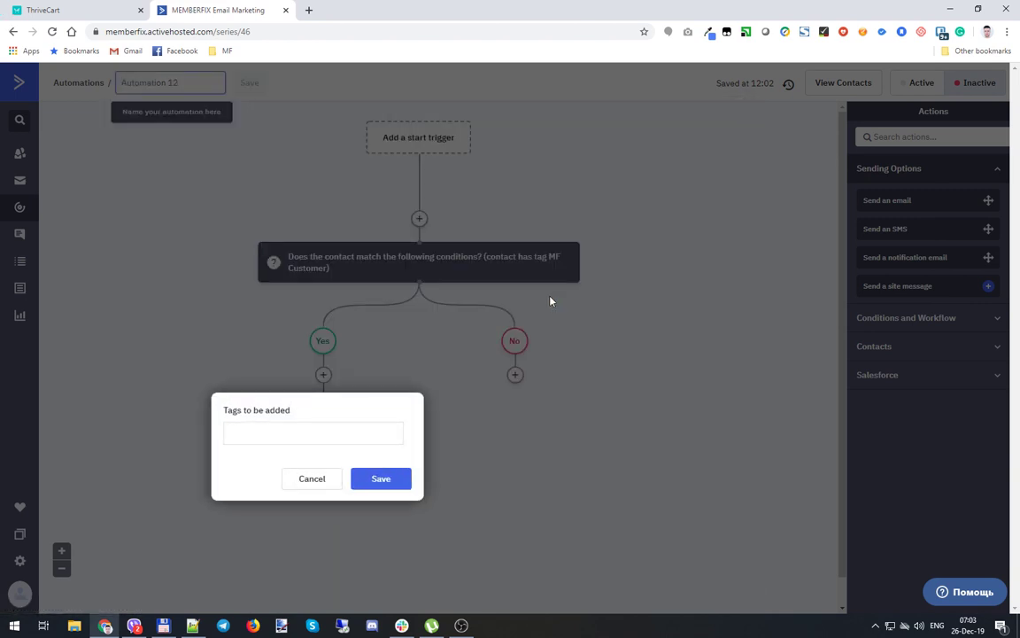
pyautogui.click(324, 434)
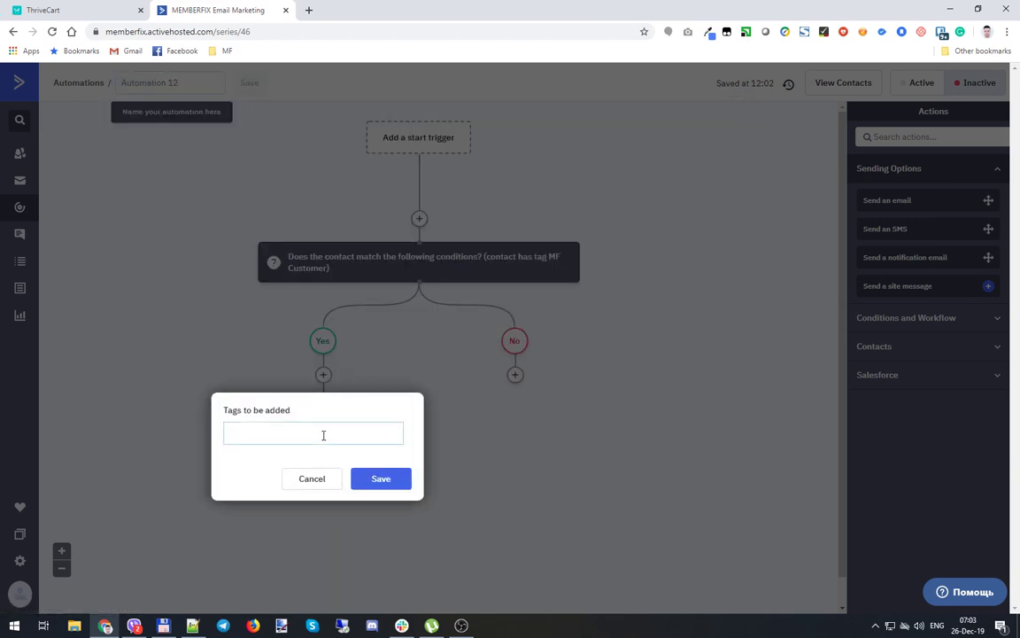
pyautogui.write('Mf')
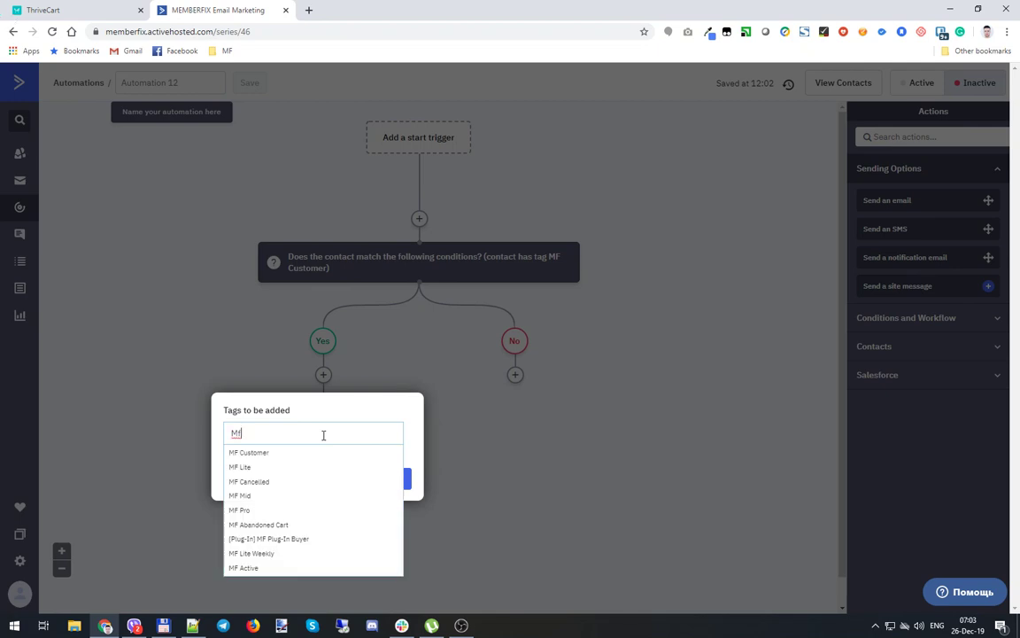
pyautogui.click(253, 568)
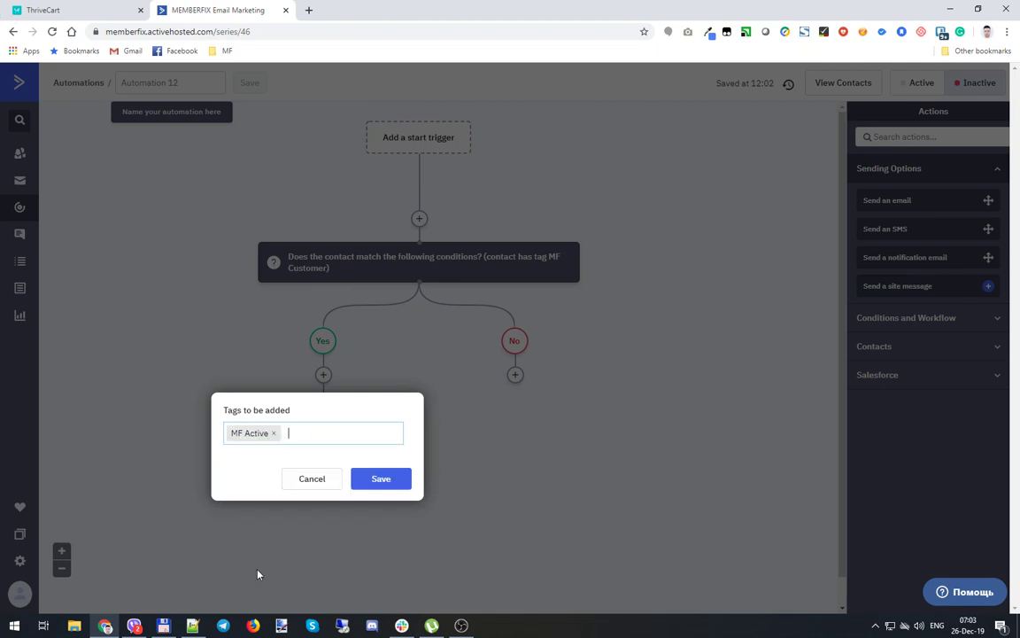
pyautogui.click(384, 480)
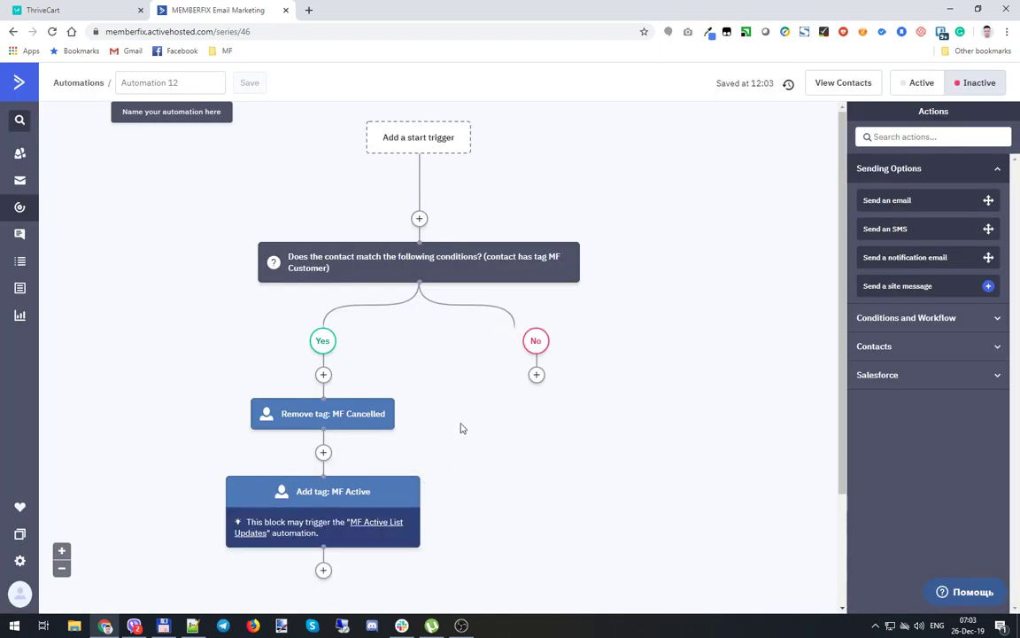
pyautogui.scroll(-2, 461, 428)
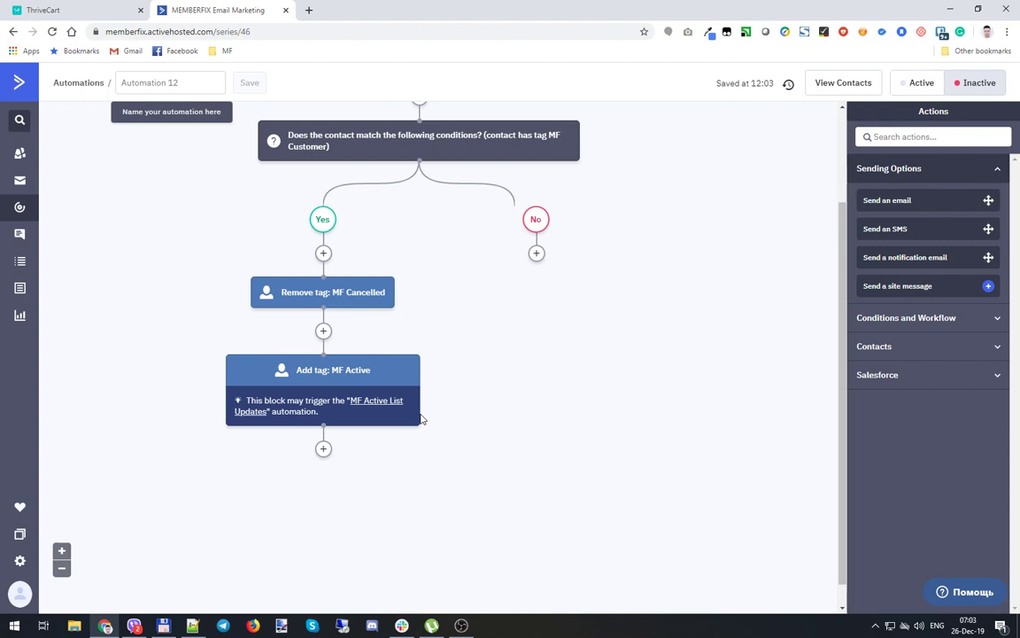
# Append an End this automation step after Add tag: MF Active
pyautogui.click(324, 448)
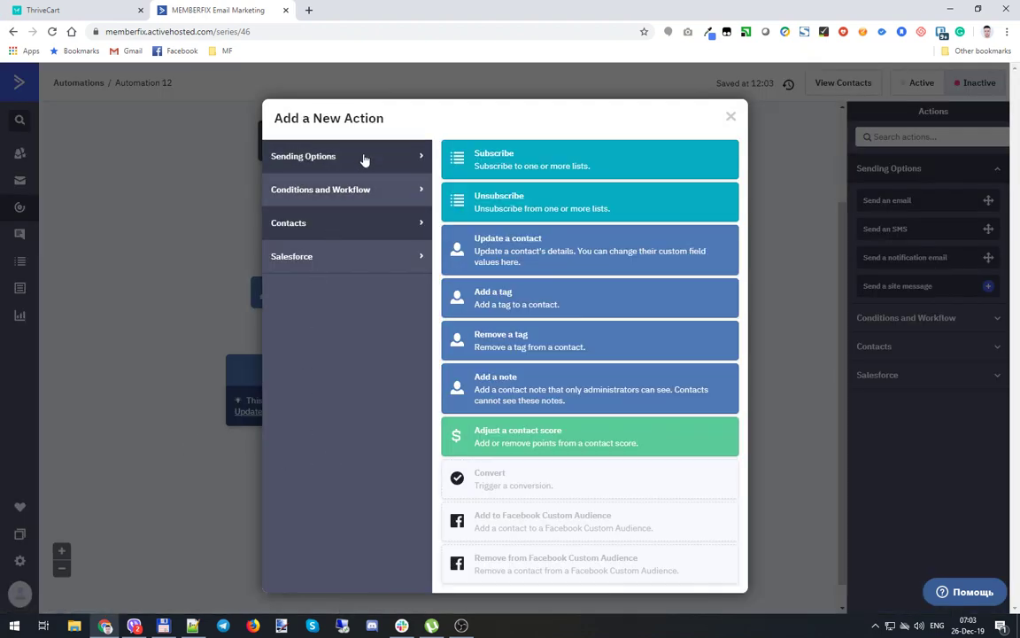
pyautogui.click(356, 190)
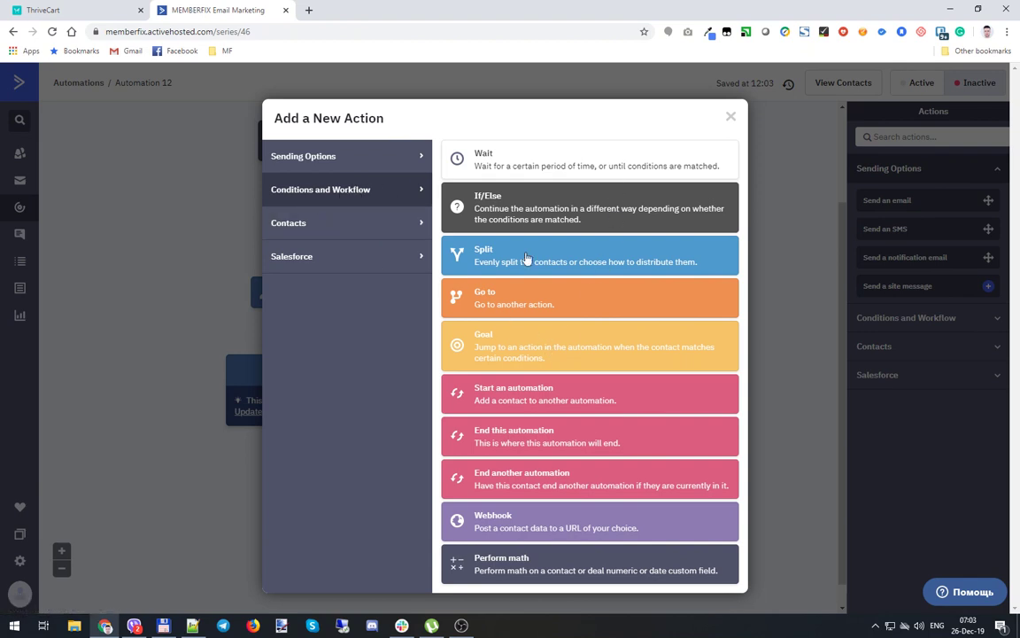
pyautogui.click(510, 438)
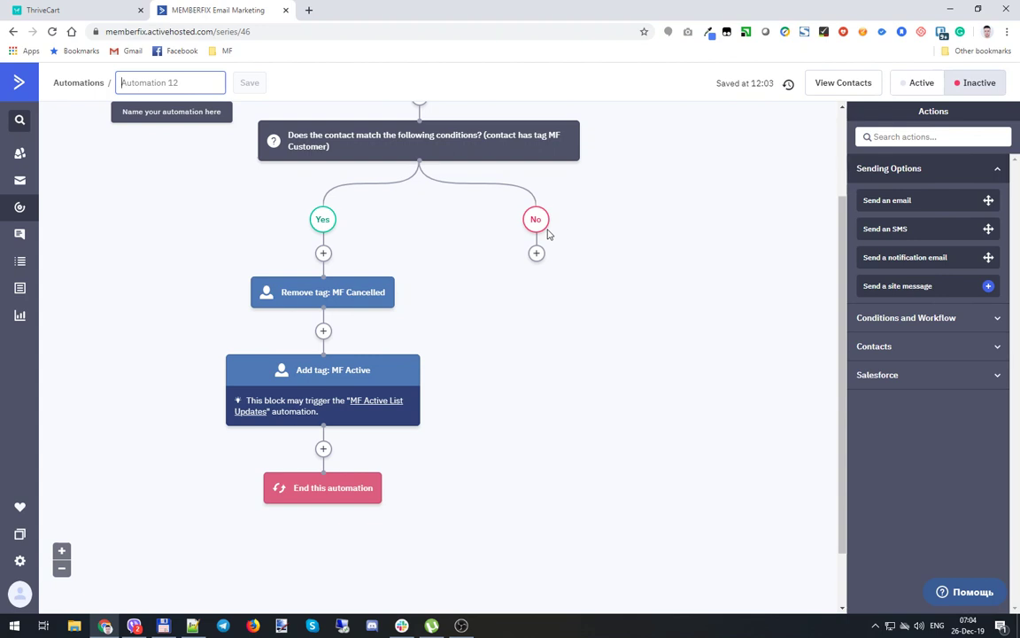
# On the No branch, add one Add tags step with MF Customer and MF Active
pyautogui.scroll(1, 516, 202)
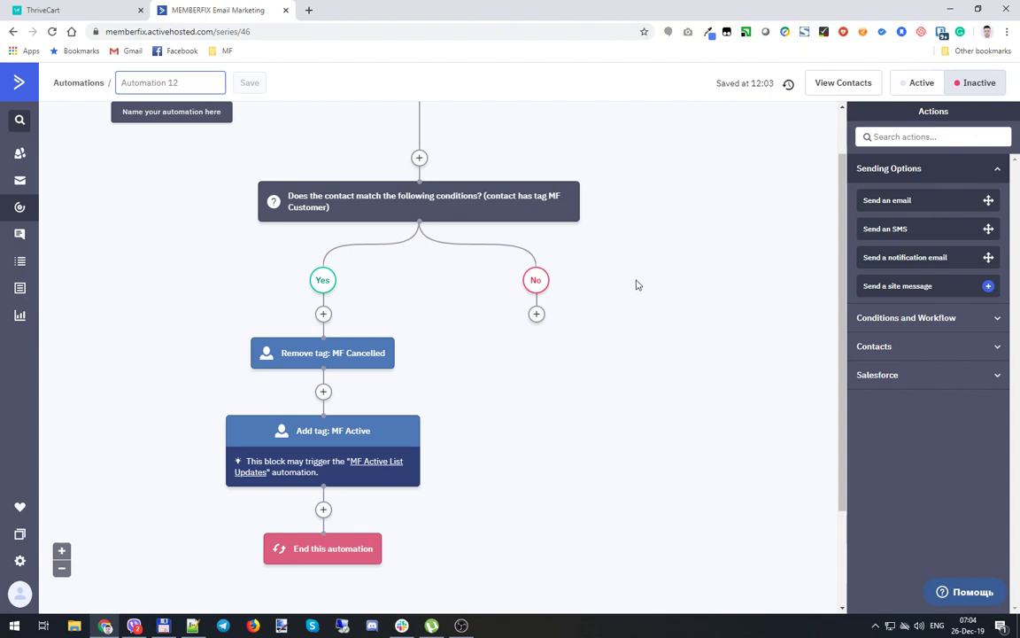
pyautogui.click(537, 314)
pyautogui.click(352, 225)
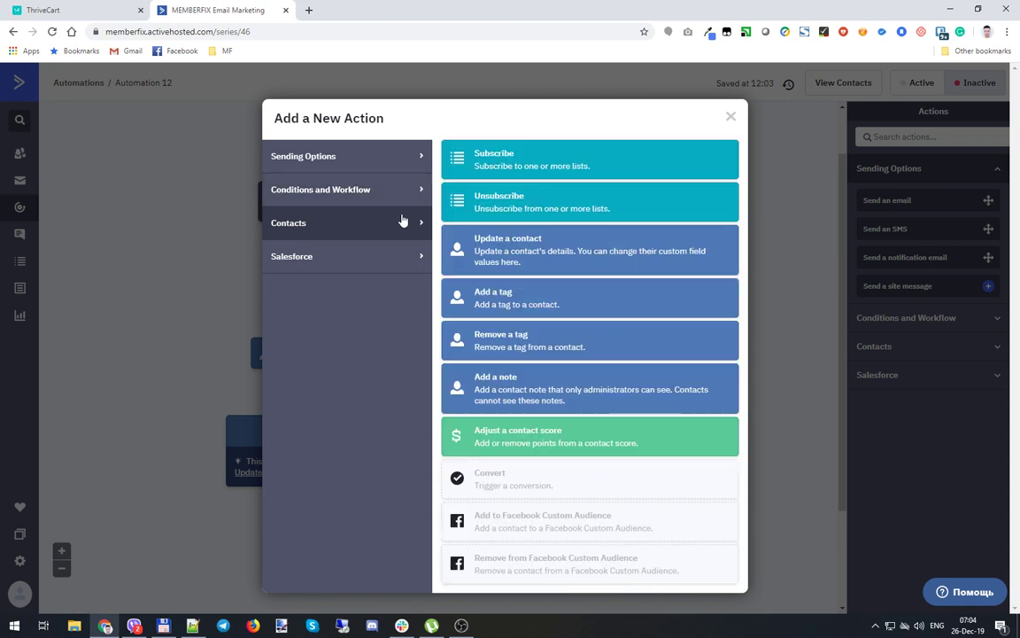
pyautogui.click(485, 288)
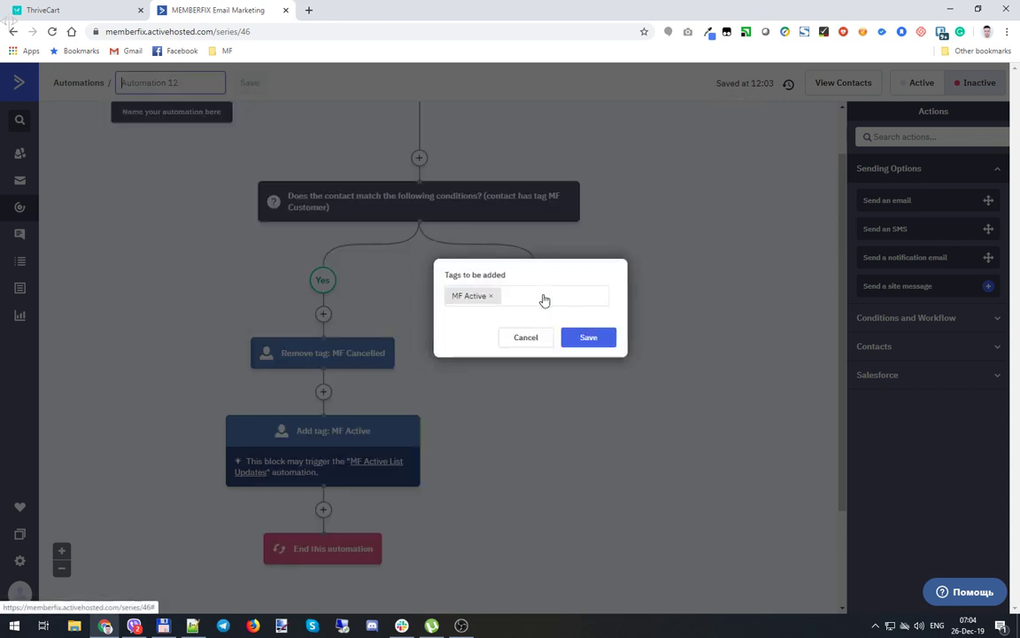
pyautogui.click(487, 296)
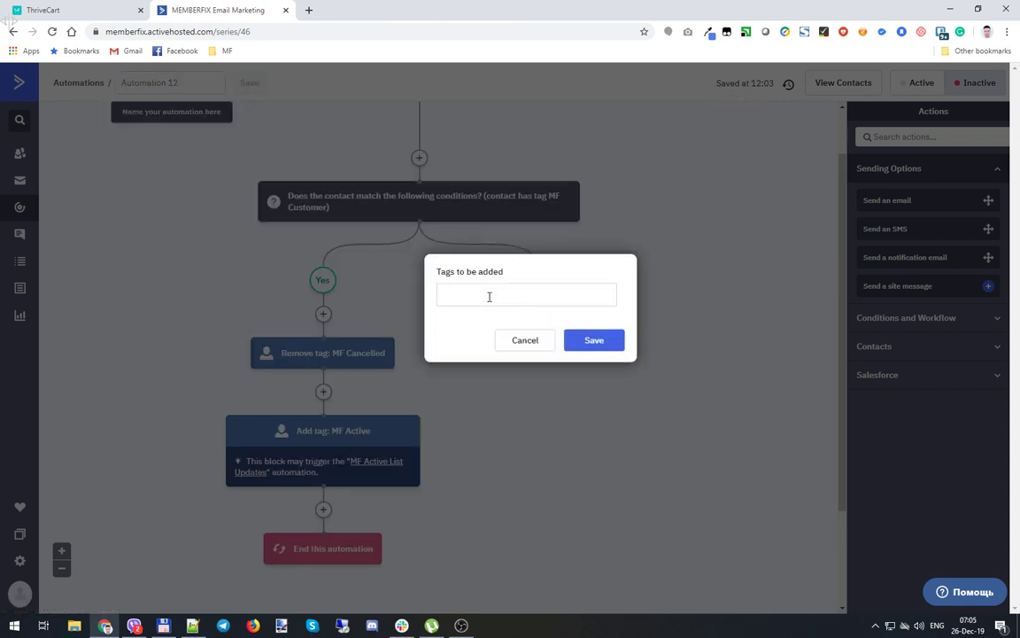
pyautogui.write('MF')
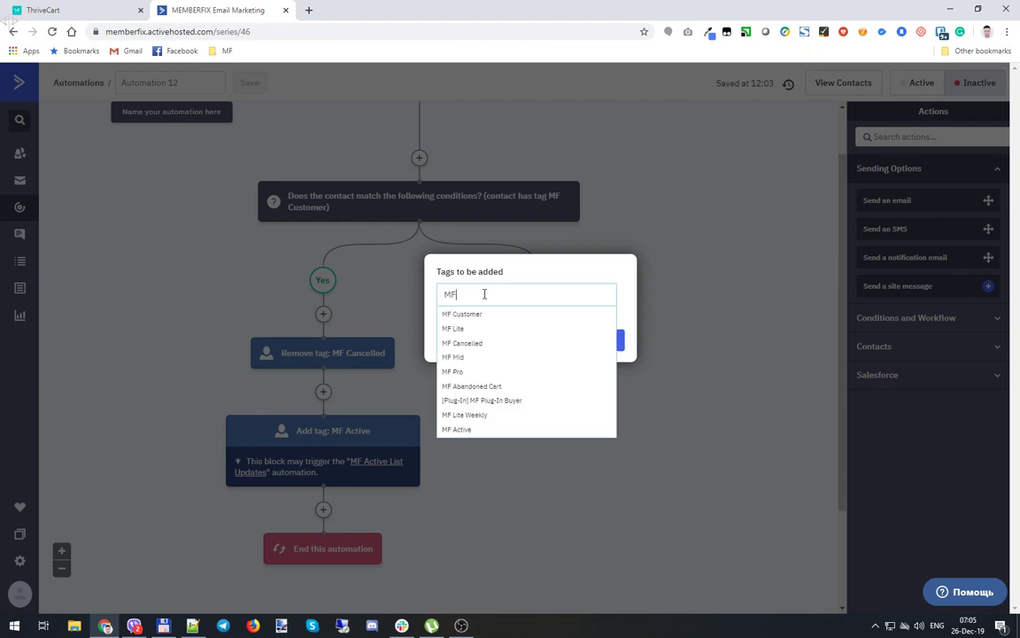
pyautogui.click(484, 314)
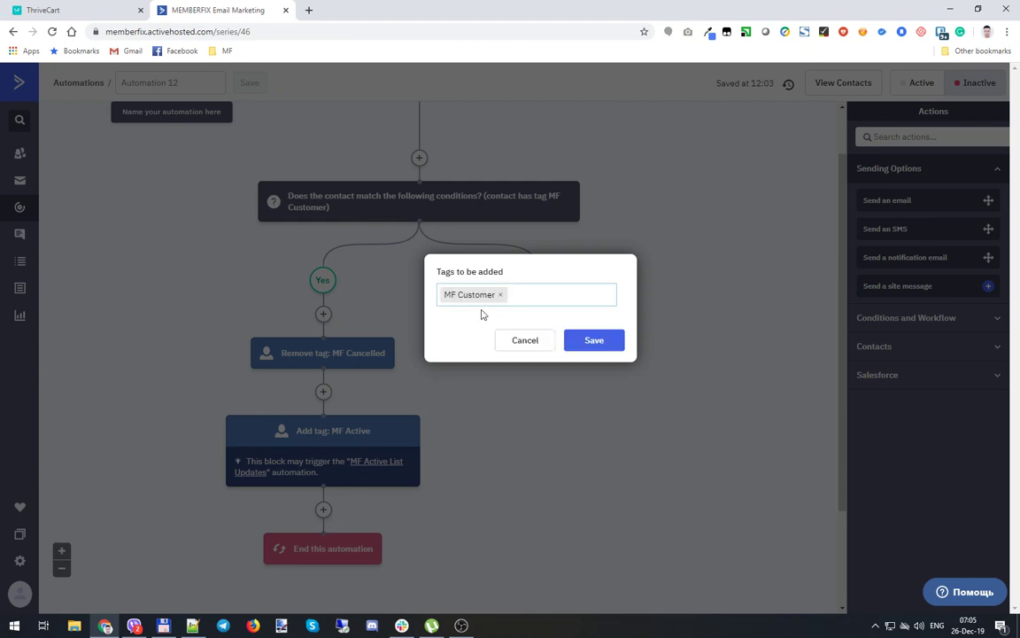
pyautogui.write('MF')
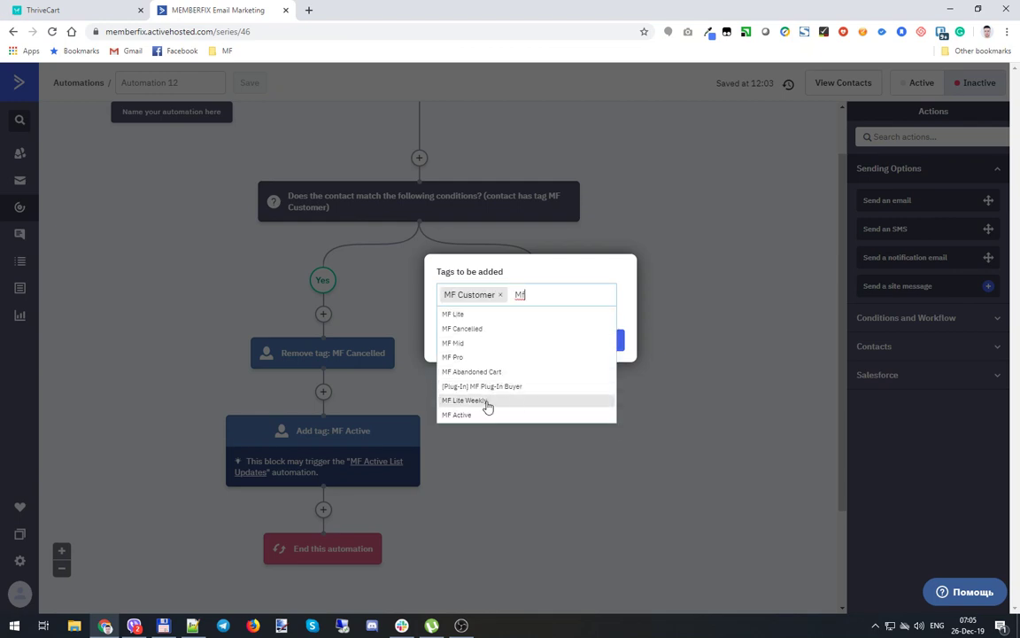
pyautogui.click(486, 412)
pyautogui.click(592, 364)
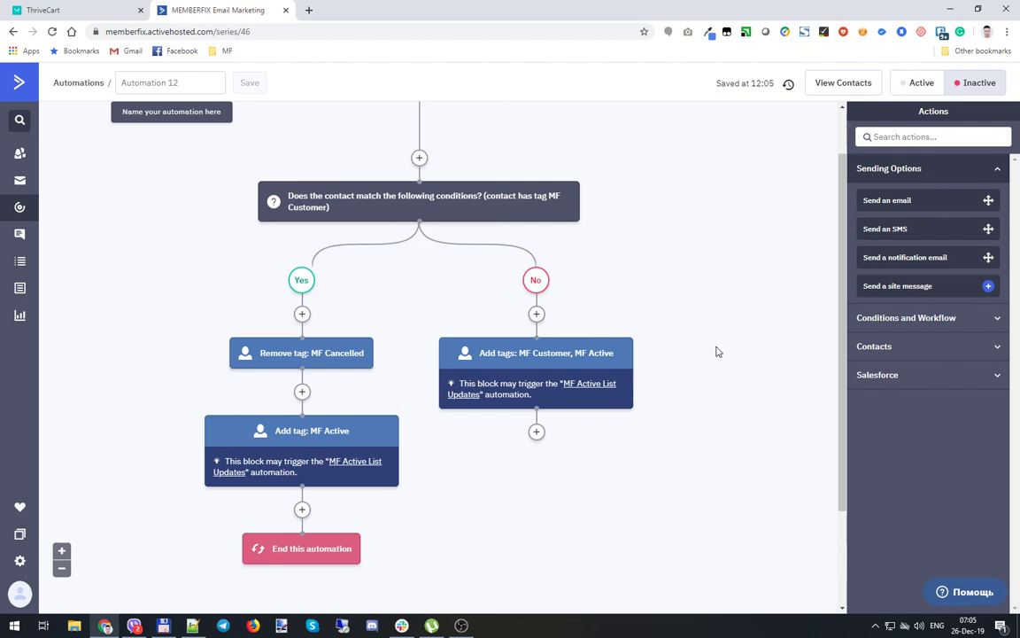
# Try adding a Send an email step below the No-branch tags, getting a no-emails notice
pyautogui.click(536, 432)
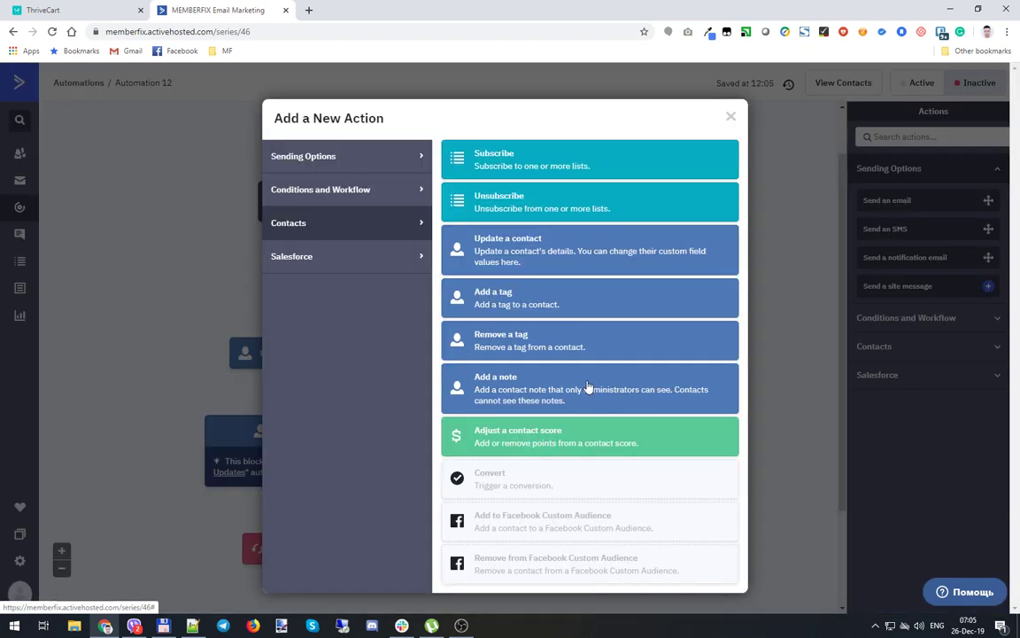
pyautogui.click(335, 161)
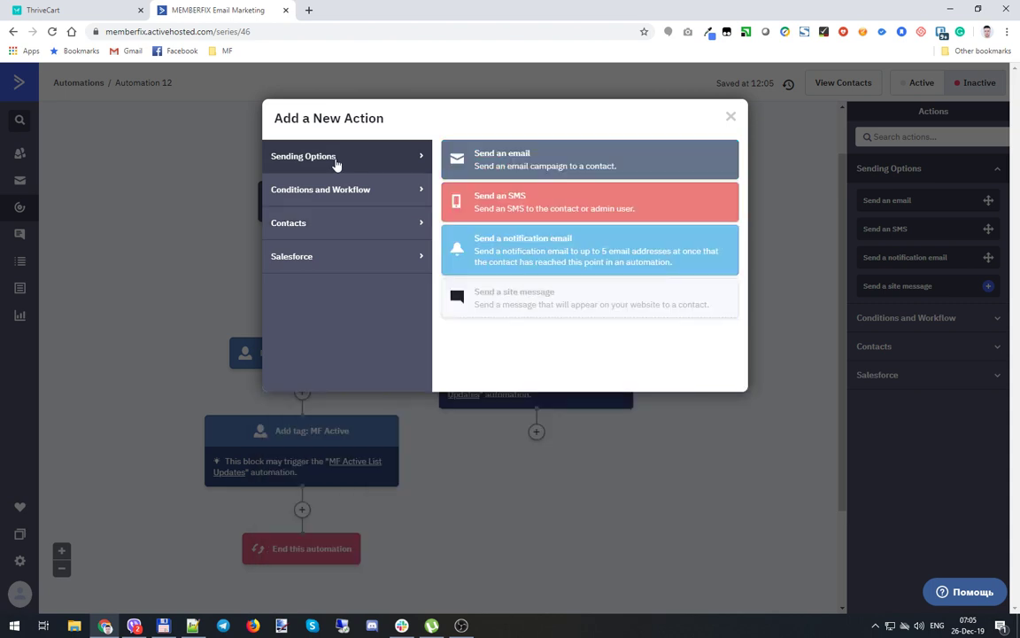
pyautogui.click(542, 159)
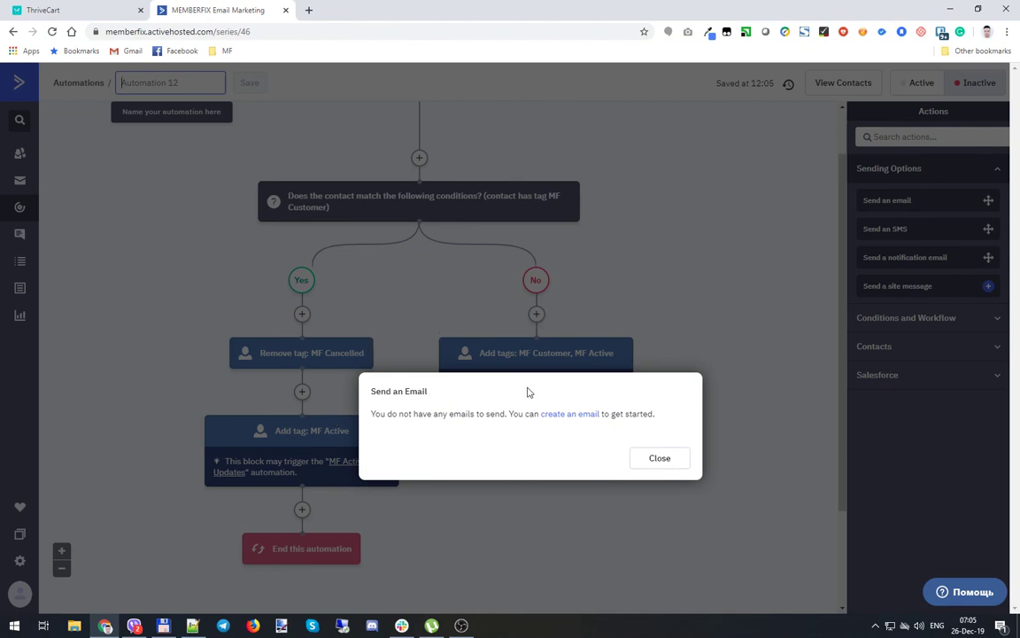
# Create a new email named 'Welcome email', bringing up the template gallery
pyautogui.click(583, 414)
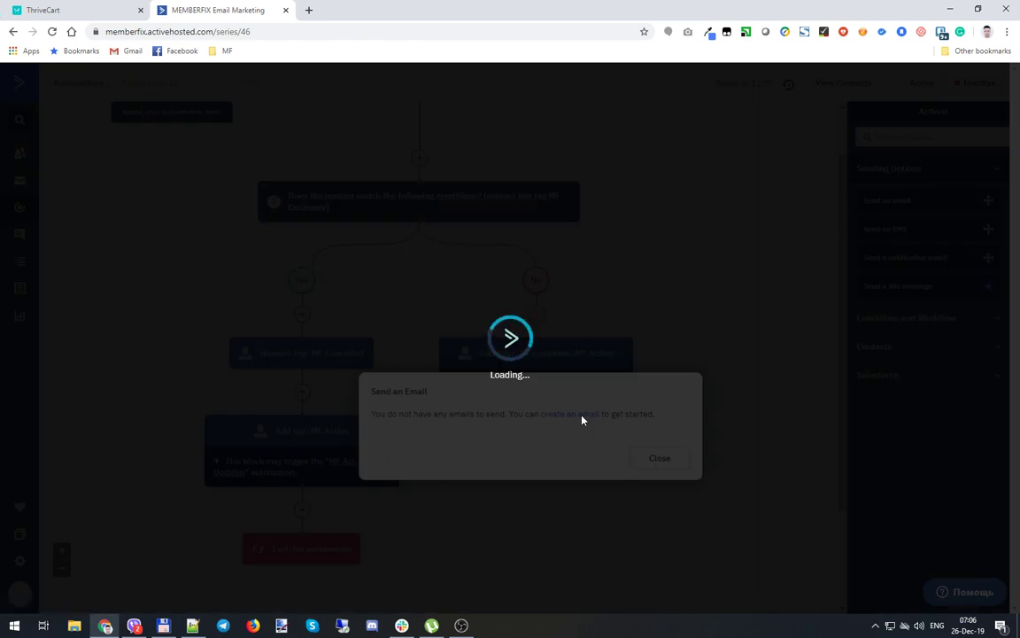
pyautogui.click(450, 471)
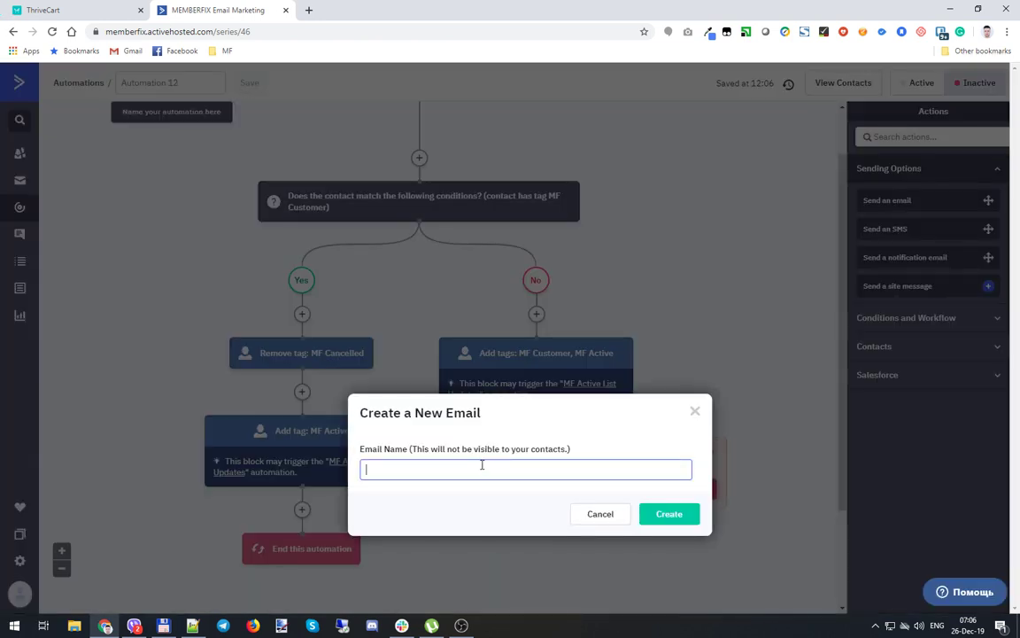
pyautogui.write('Onboarding')
pyautogui.hotkey('ctrl', 'a')
pyautogui.write('Welcome em')
pyautogui.write('aiol;')
pyautogui.click(662, 517)
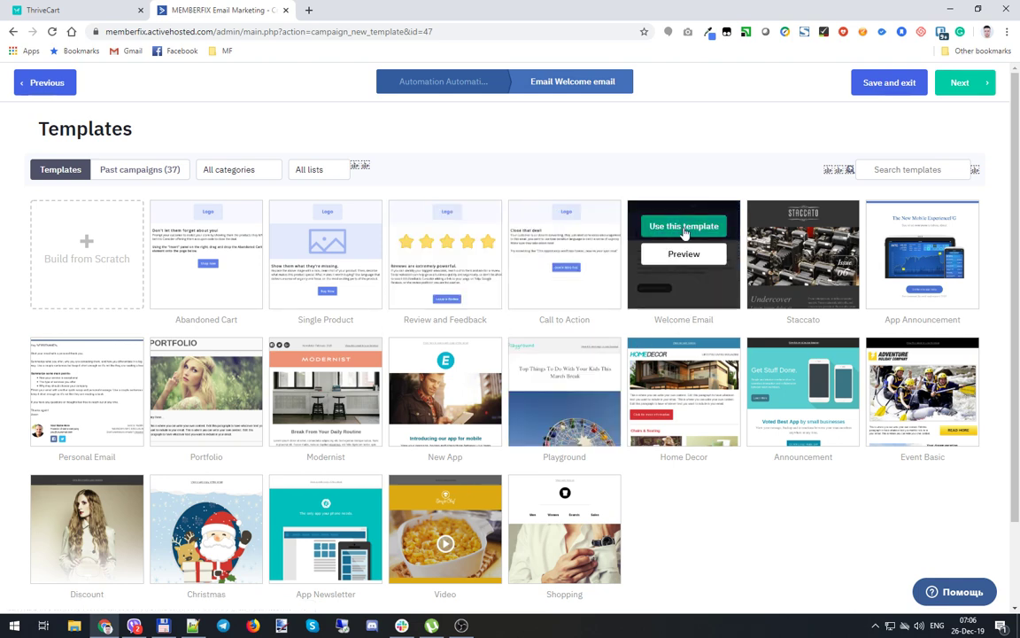
# Apply the Welcome Email template and set the sender name with a support email address
pyautogui.click(684, 227)
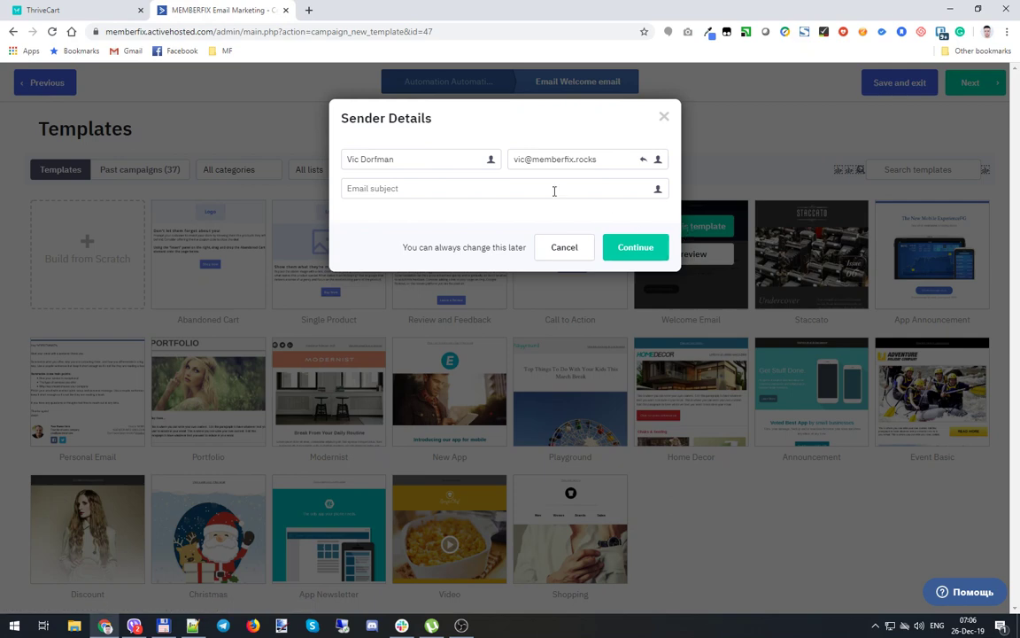
pyautogui.tripleClick(440, 164)
pyautogui.write('Viktor N')
pyautogui.press('Tab')
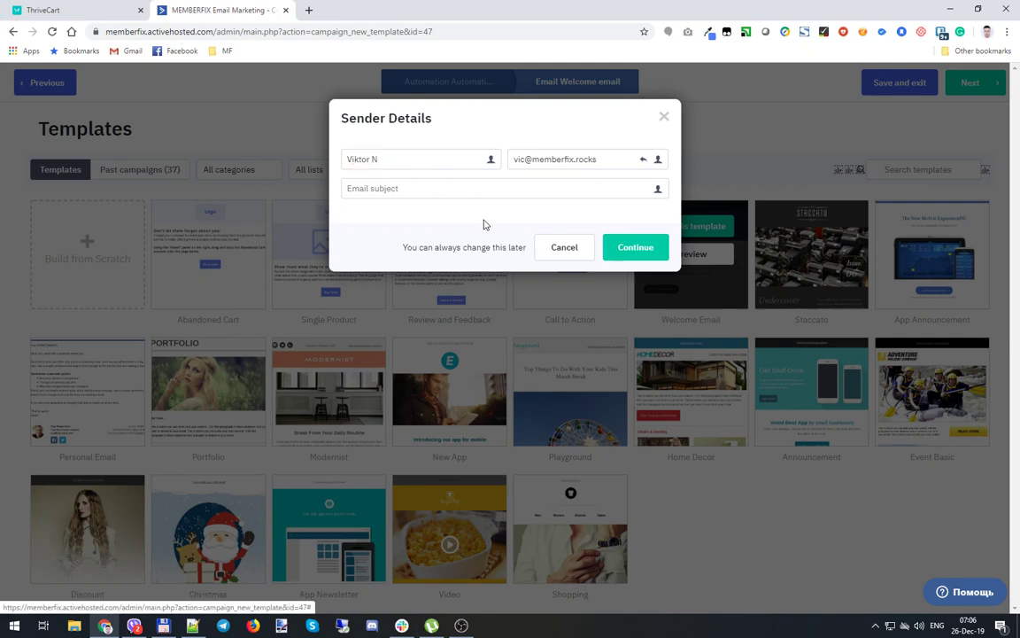
pyautogui.click(601, 161)
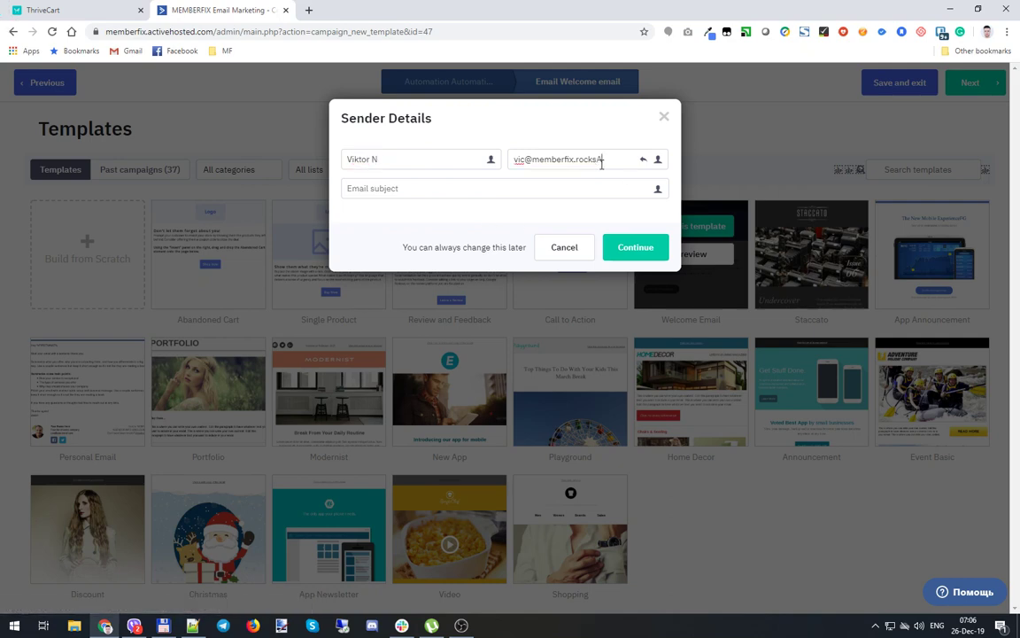
pyautogui.tripleClick(601, 163)
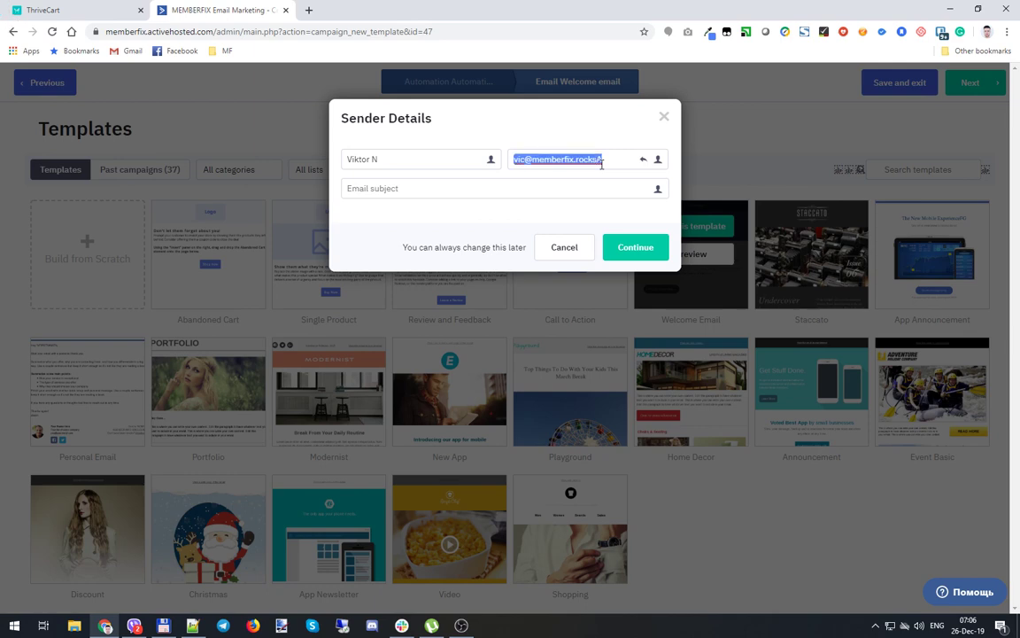
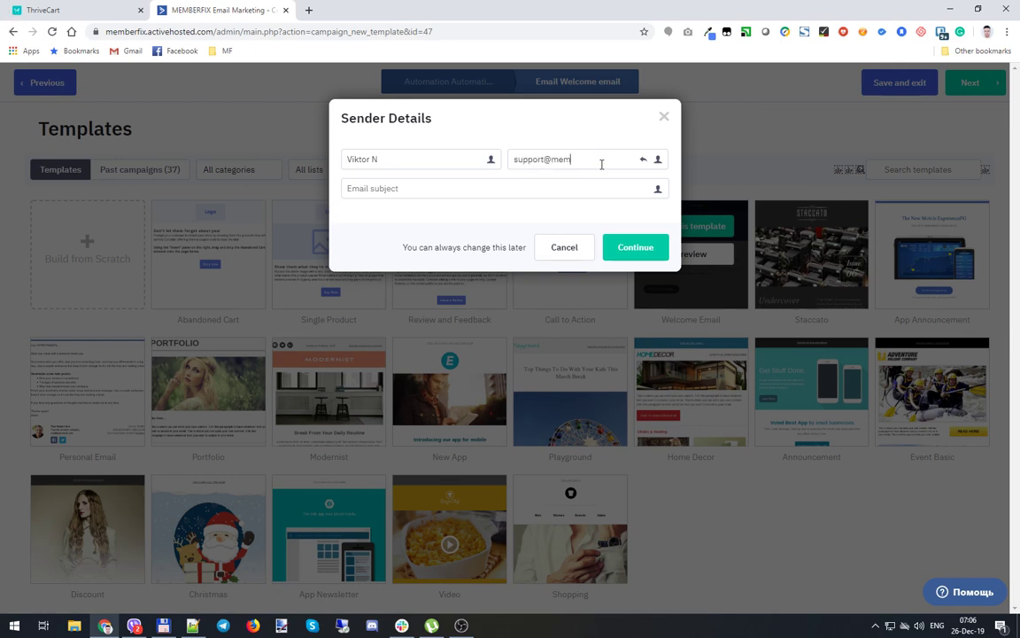
# Give the email the subject 'Welcome to MemberFix!' and continue to the designer
pyautogui.click(491, 191)
pyautogui.write('Welcome to MemberF')
pyautogui.write('ix')
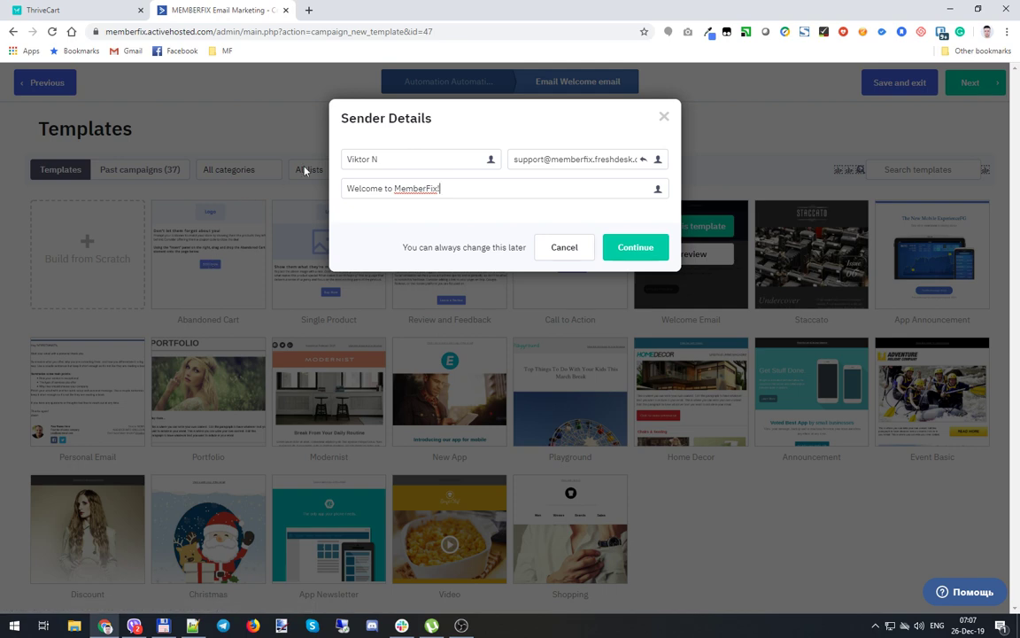
pyautogui.write('!')
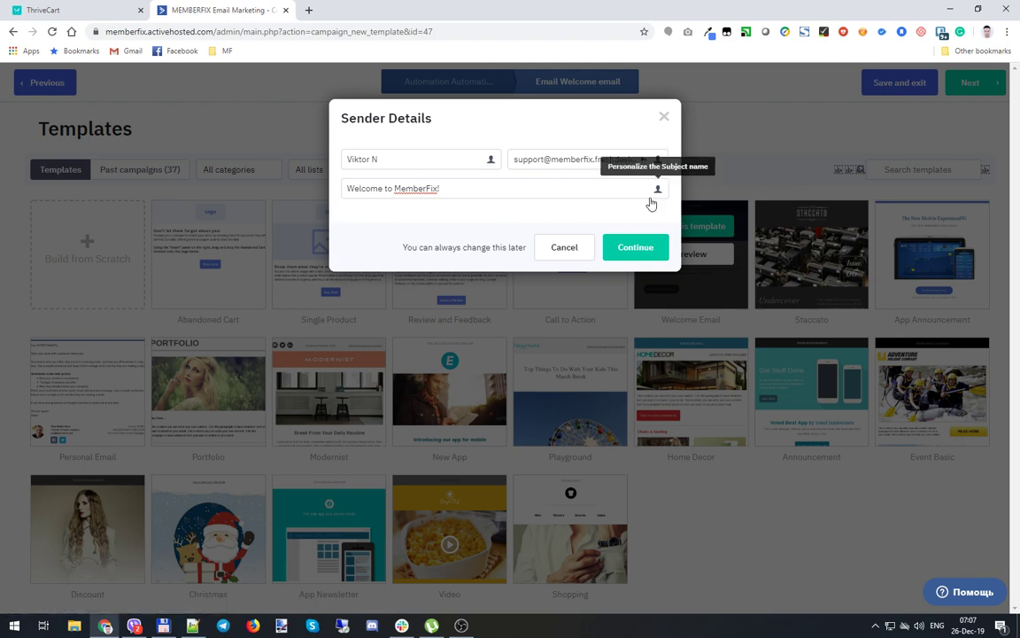
pyautogui.click(641, 248)
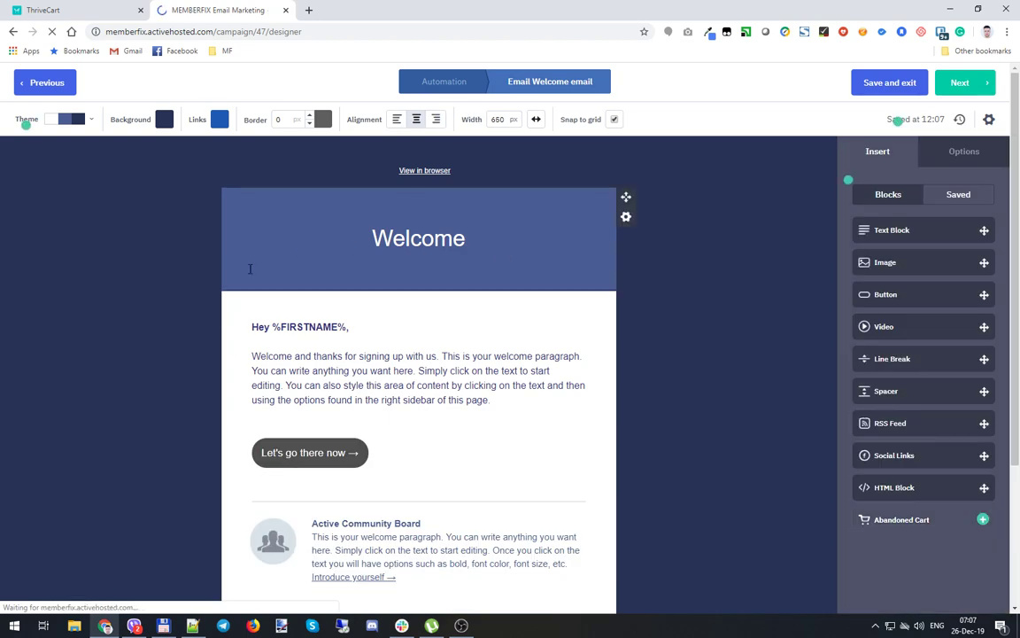
# Review the welcome email design without changes, then save and exit the designer
pyautogui.scroll(-3, 372, 420)
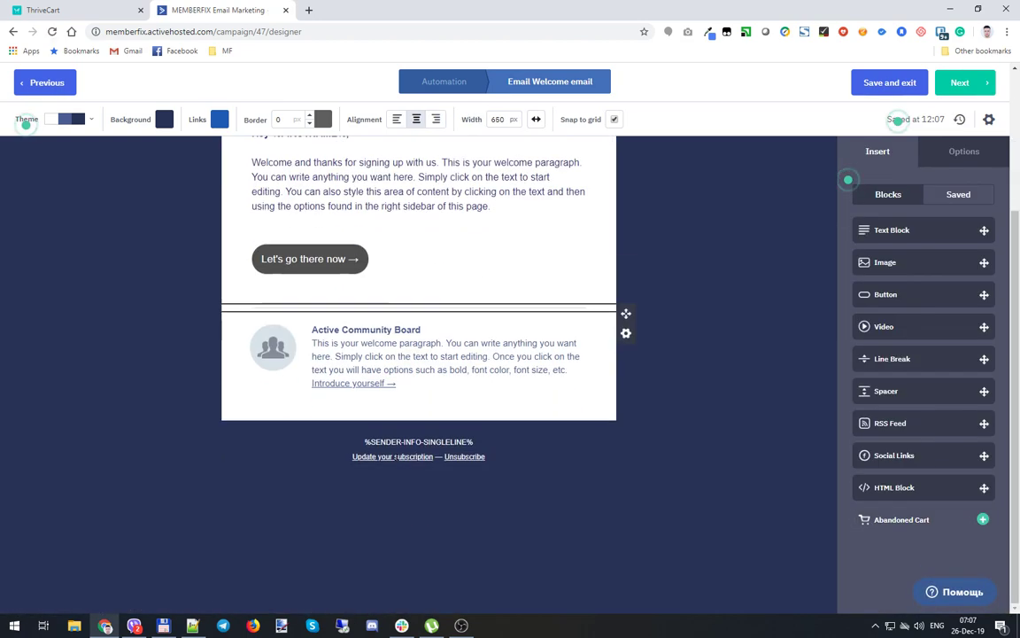
pyautogui.scroll(3, 309, 403)
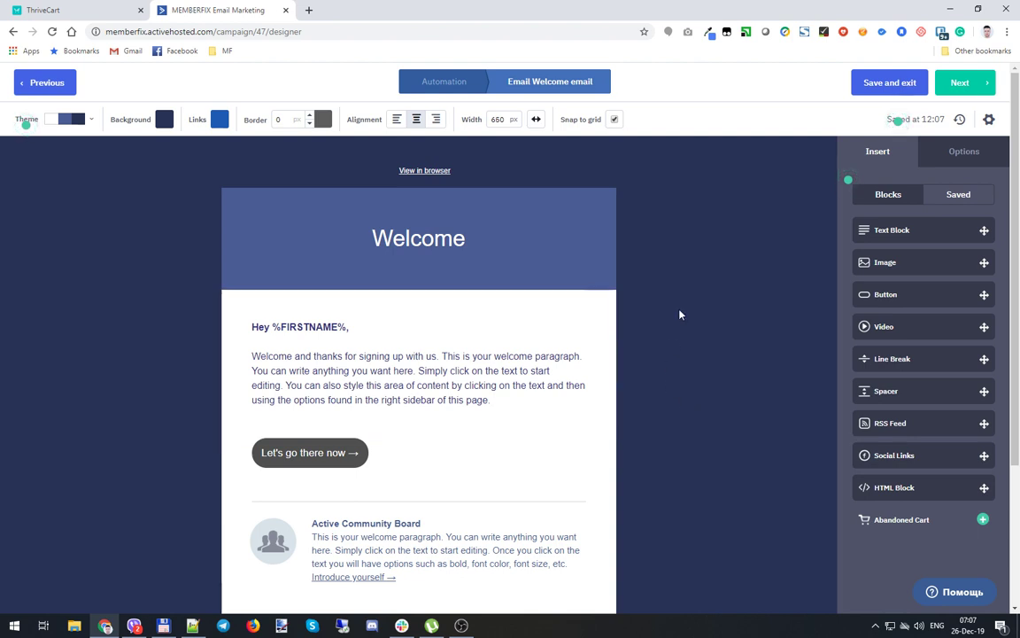
pyautogui.click(879, 83)
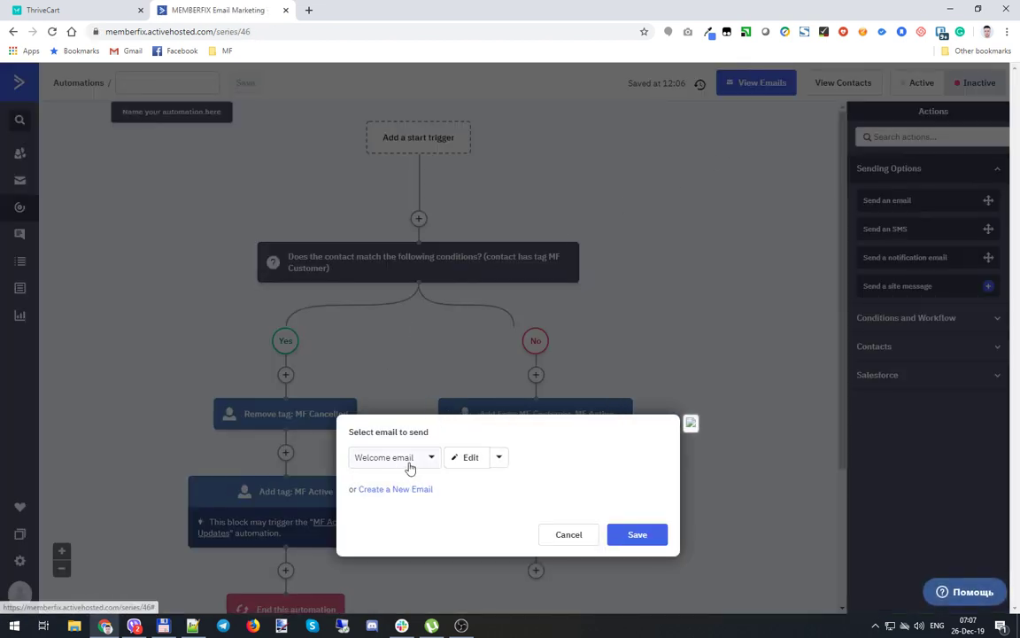
# Choose Welcome email as the No branch's email to send and save the step
pyautogui.click(409, 460)
pyautogui.click(398, 483)
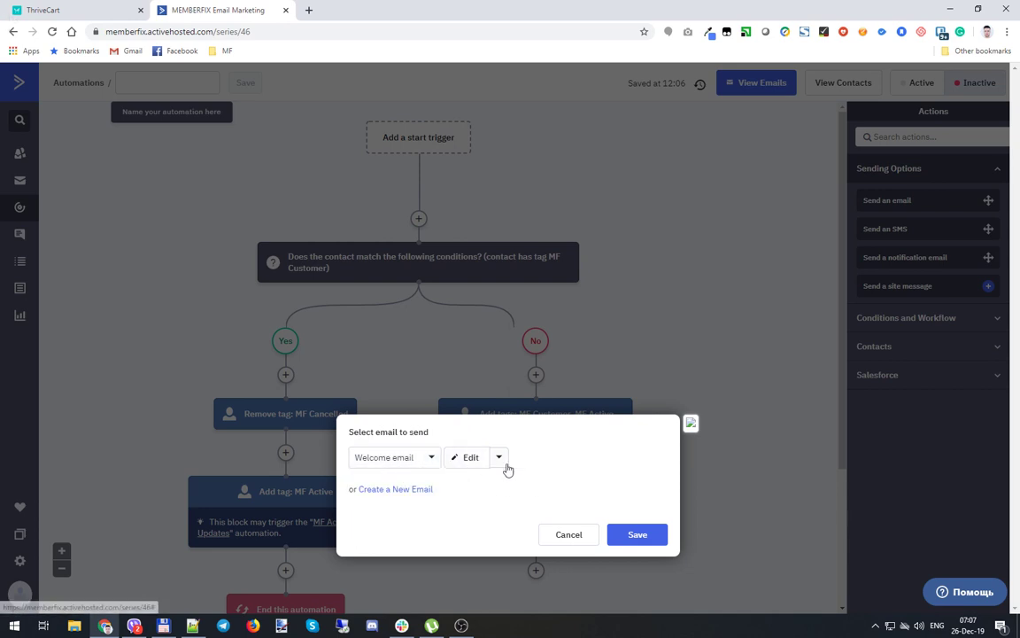
pyautogui.click(645, 528)
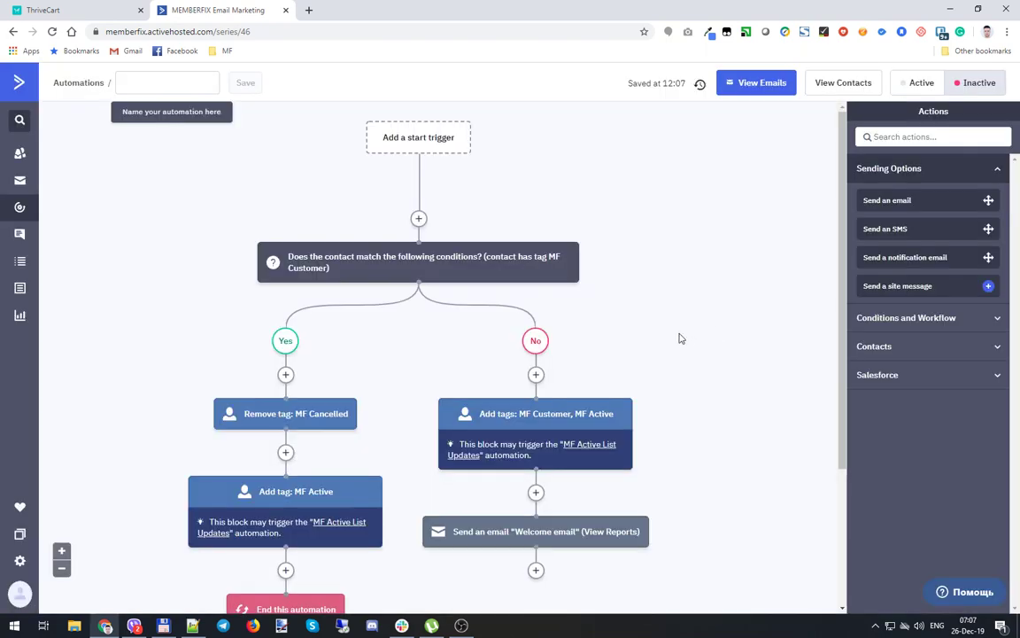
# Add an 'End this automation' workflow action after the Welcome email
pyautogui.scroll(-2, 668, 343)
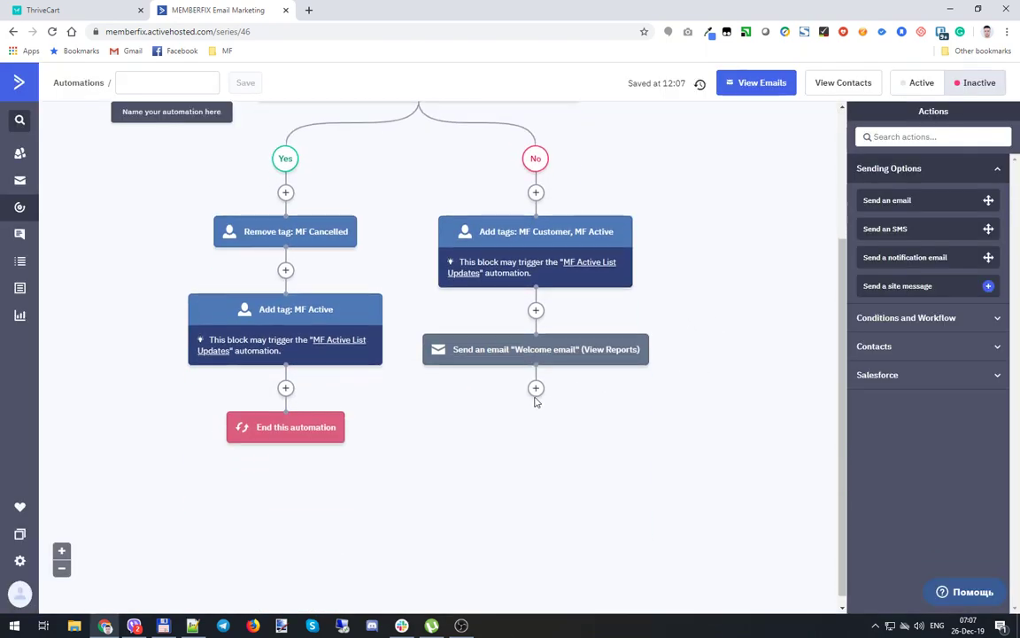
pyautogui.click(535, 389)
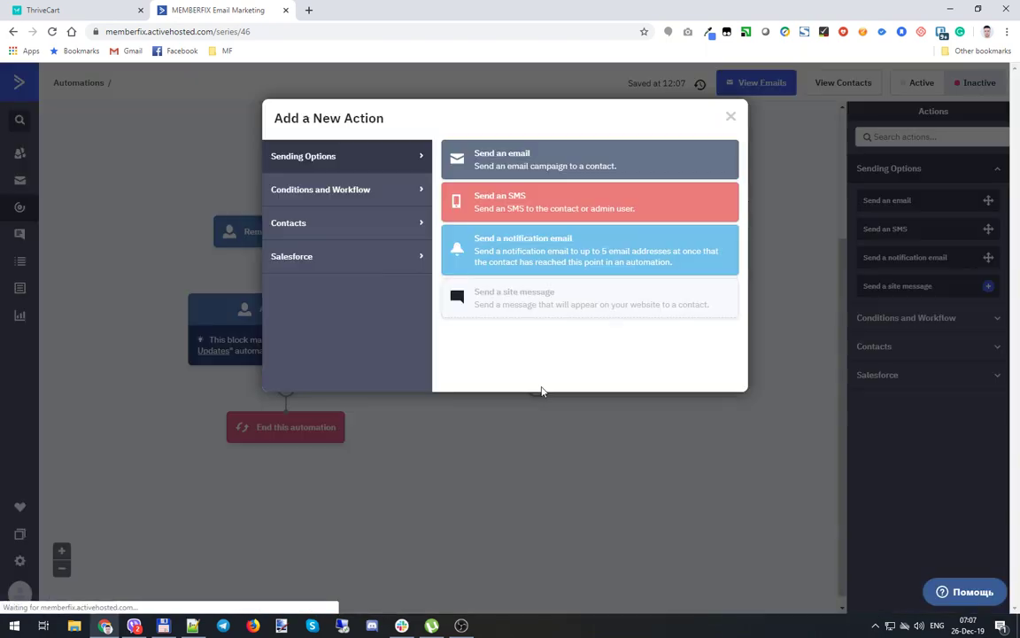
pyautogui.click(378, 235)
pyautogui.click(354, 189)
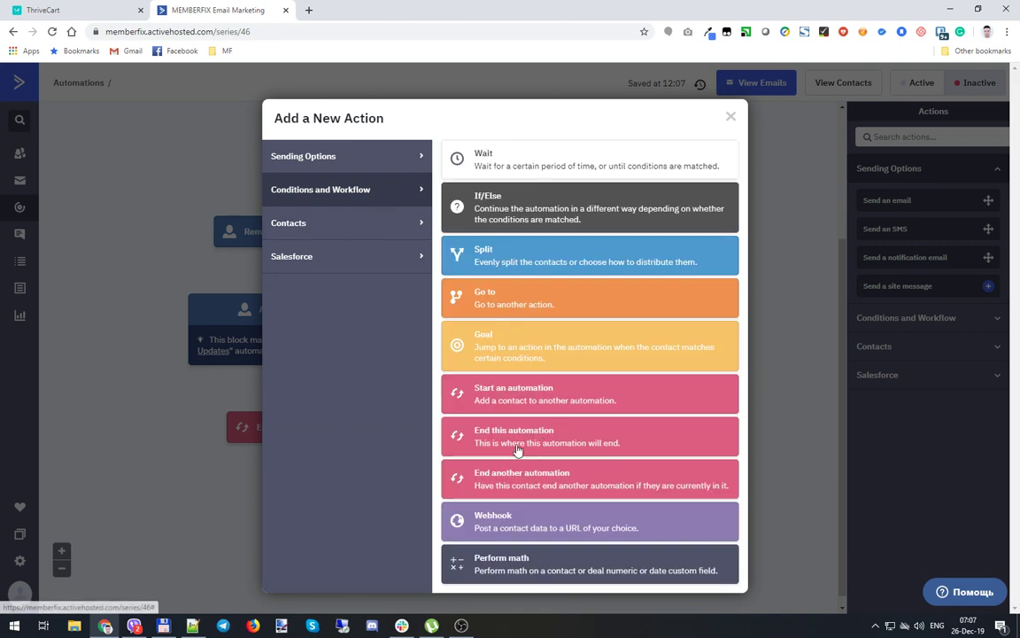
pyautogui.click(469, 397)
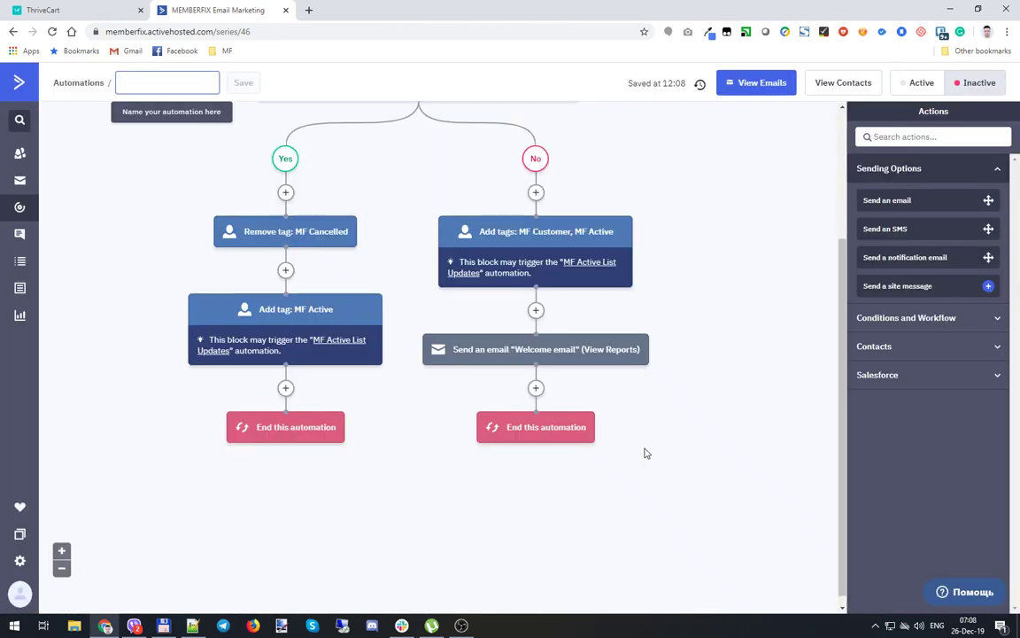
pyautogui.scroll(2, 721, 450)
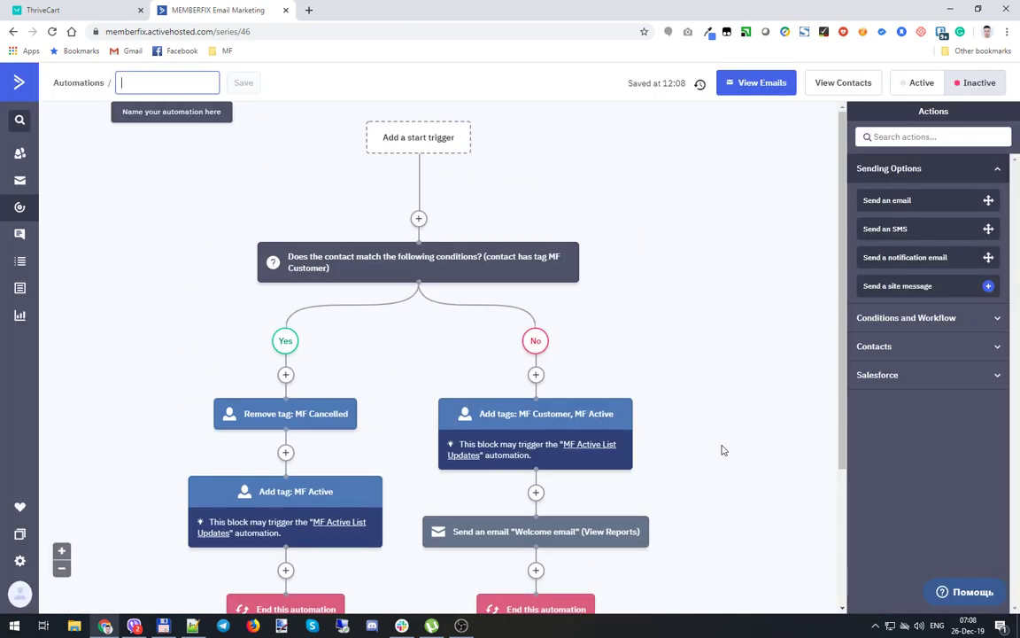
pyautogui.scroll(-2, 722, 449)
pyautogui.scroll(2, 722, 449)
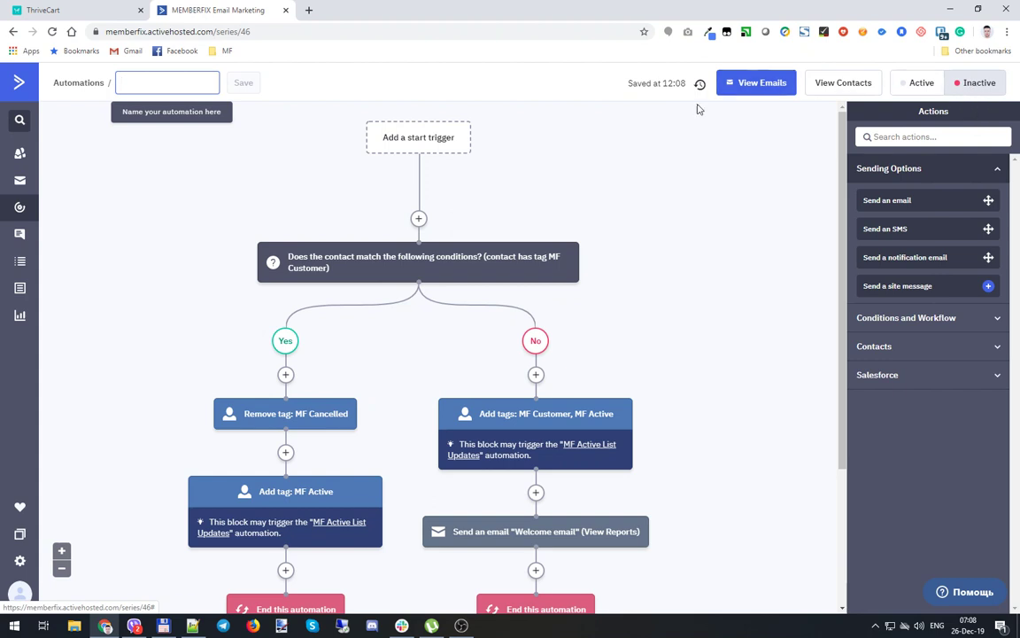
pyautogui.scroll(-2, 642, 383)
# Delete Automation 12 from the Automations list, acknowledging all four deletion warnings
pyautogui.scroll(2, 646, 367)
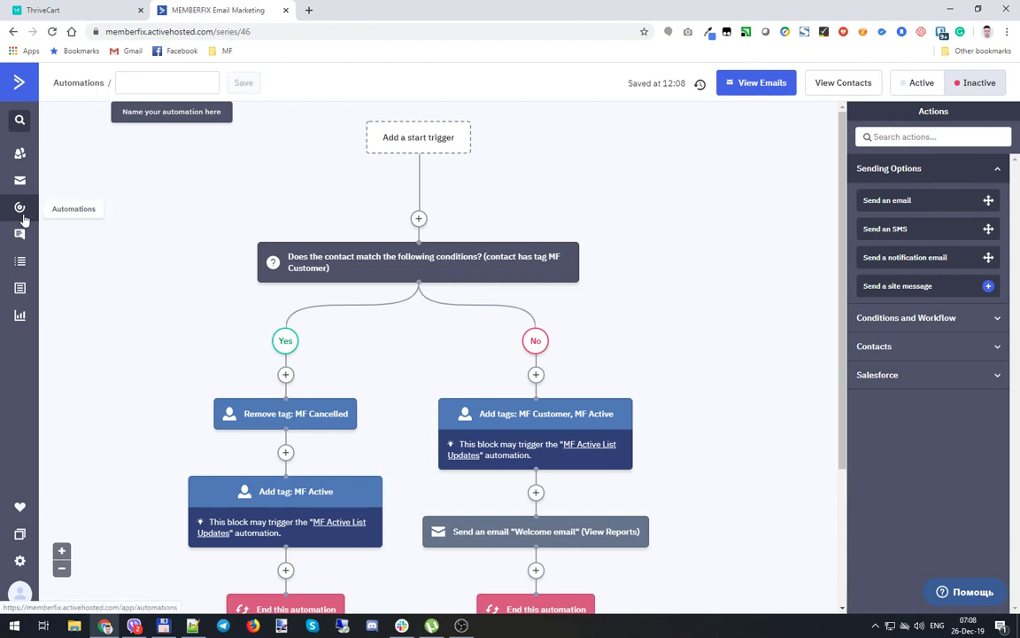
pyautogui.click(21, 211)
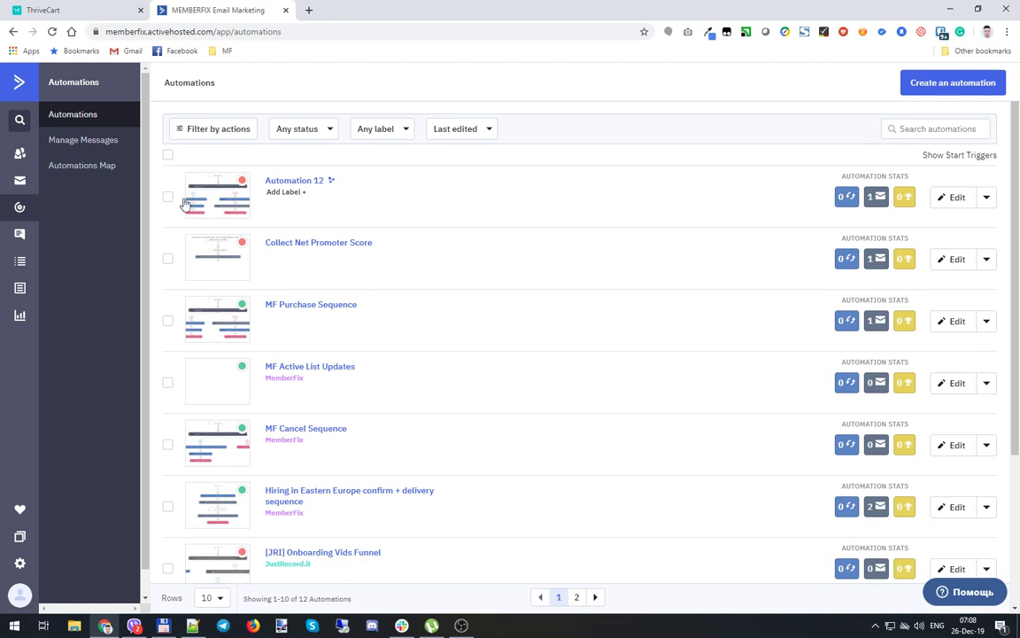
pyautogui.click(167, 196)
pyautogui.click(352, 128)
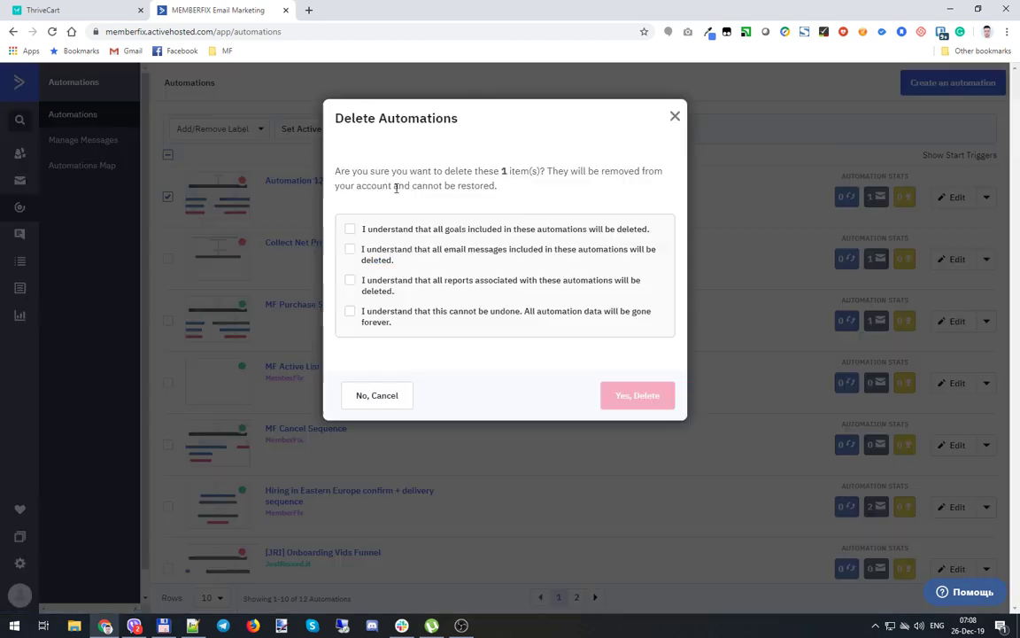
pyautogui.click(350, 229)
pyautogui.click(350, 249)
pyautogui.click(350, 280)
pyautogui.click(351, 313)
pyautogui.click(633, 395)
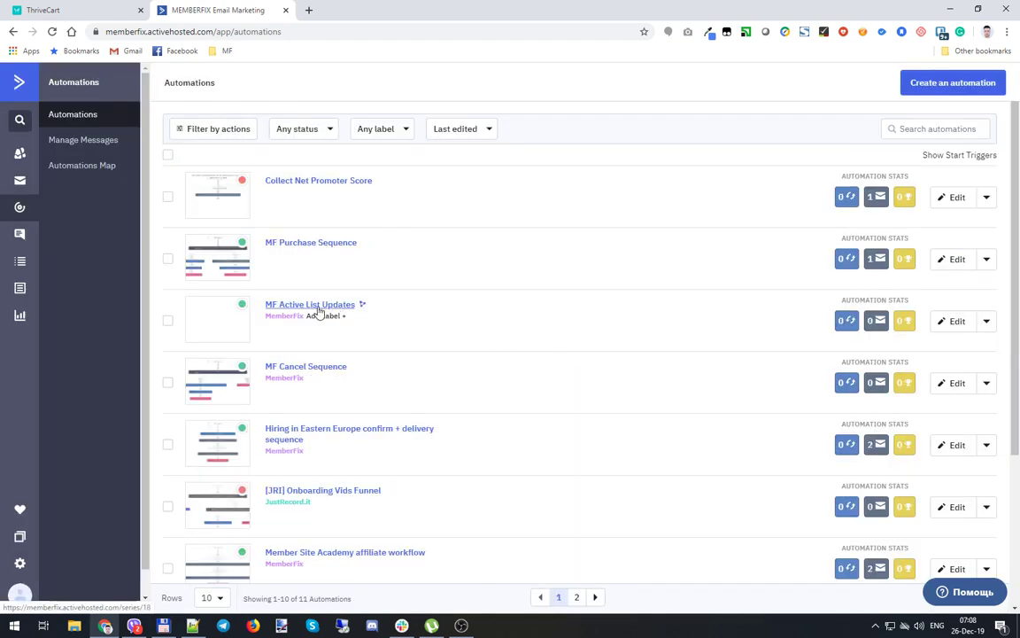
# Open MF Purchase Sequence and scroll through its MF Customer tag Yes/No workflow
pyautogui.click(329, 249)
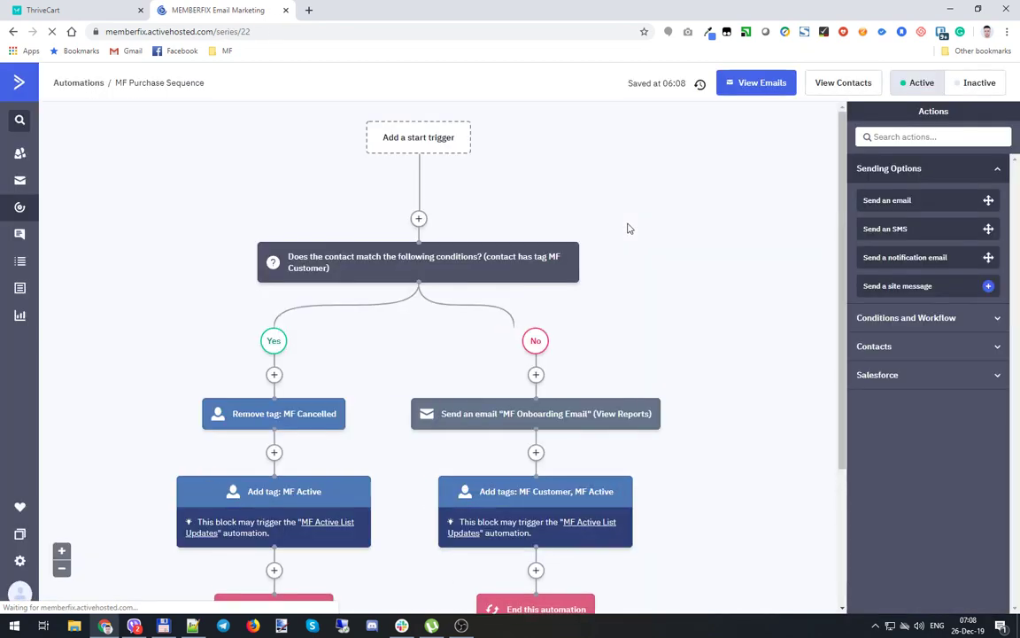
pyautogui.scroll(-1, 700, 301)
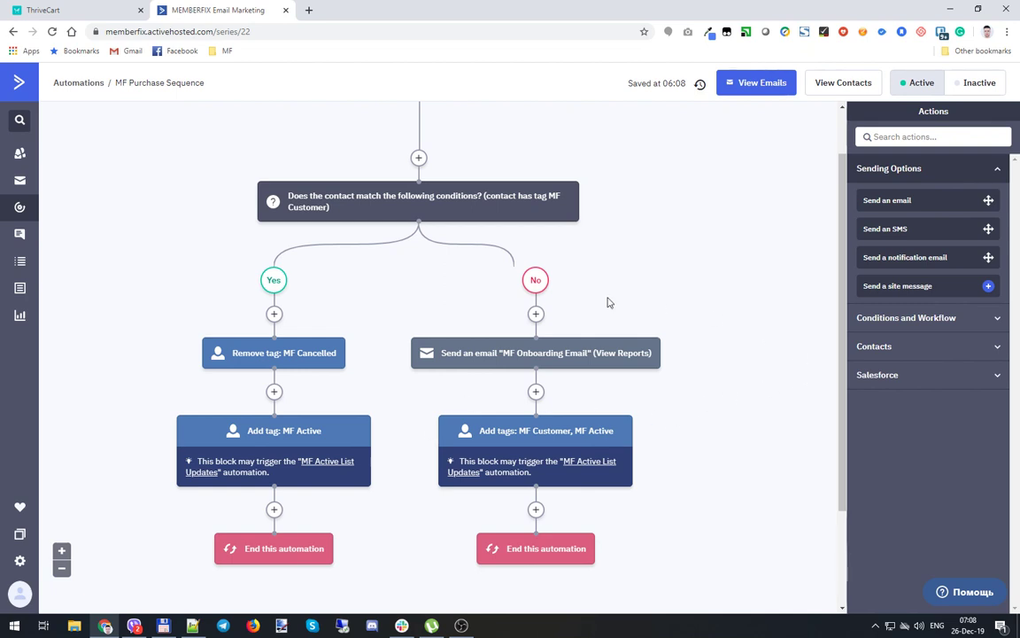
pyautogui.moveTo(535, 413)
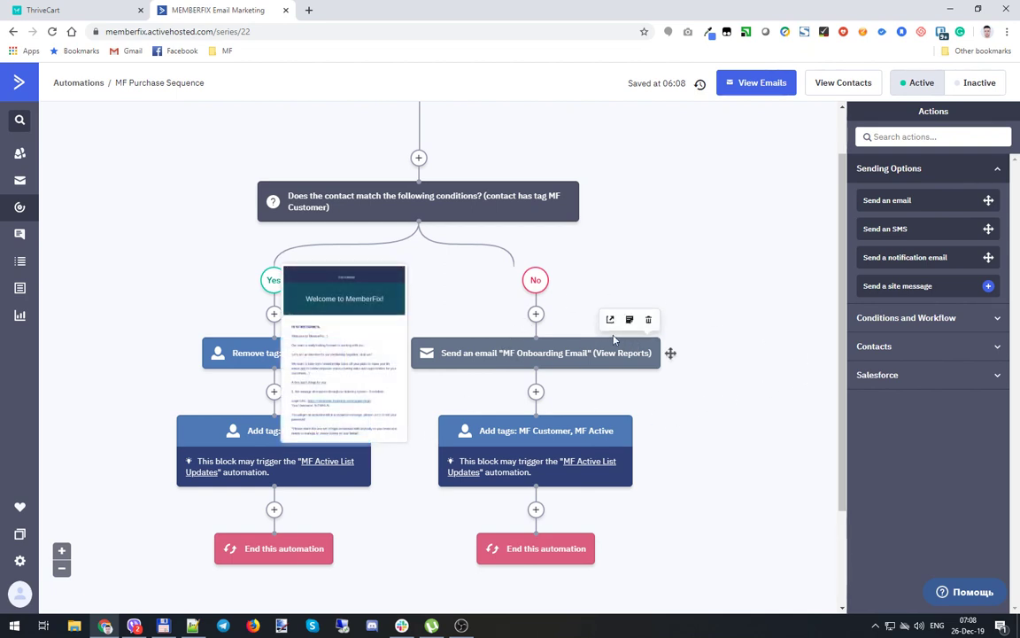
pyautogui.scroll(-2, 765, 312)
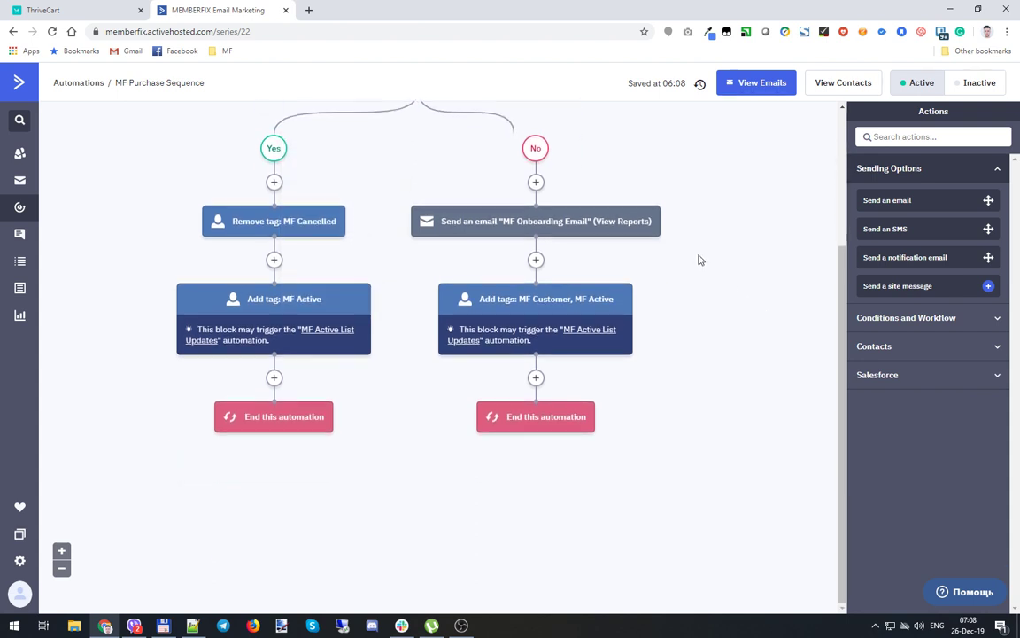
# In ThriveCart, go to Settings > Integrations > Autoresponders and view the ActiveCampaign integration settings
pyautogui.click(59, 15)
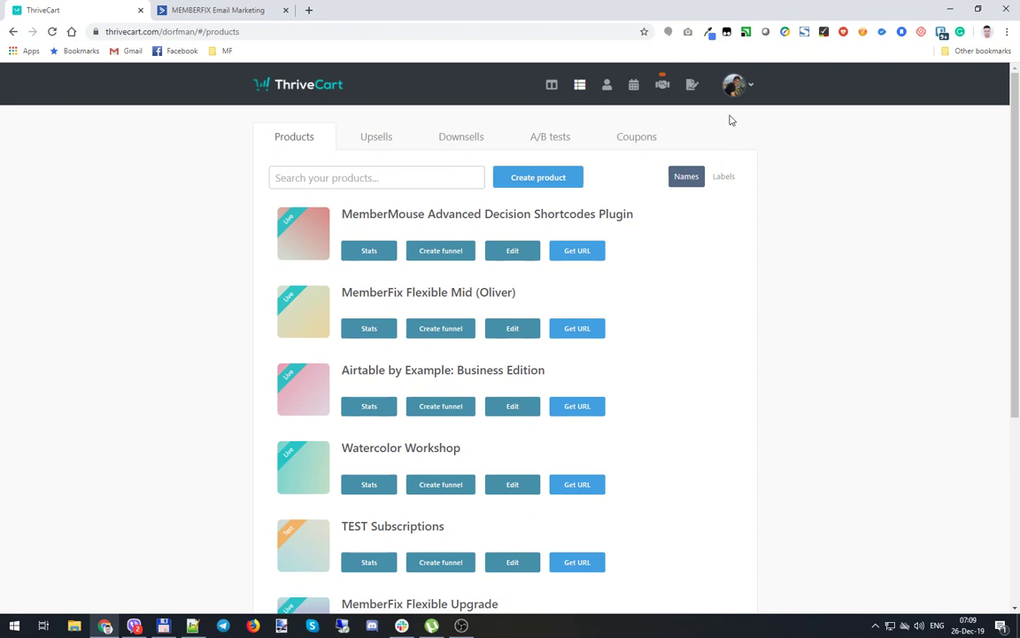
pyautogui.click(734, 89)
pyautogui.click(699, 188)
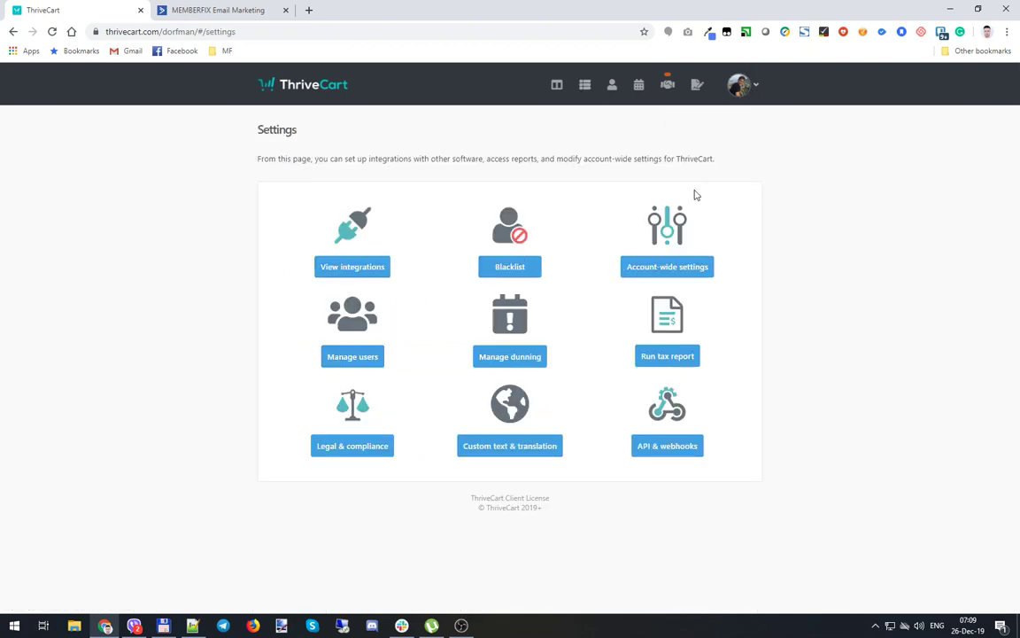
pyautogui.click(352, 267)
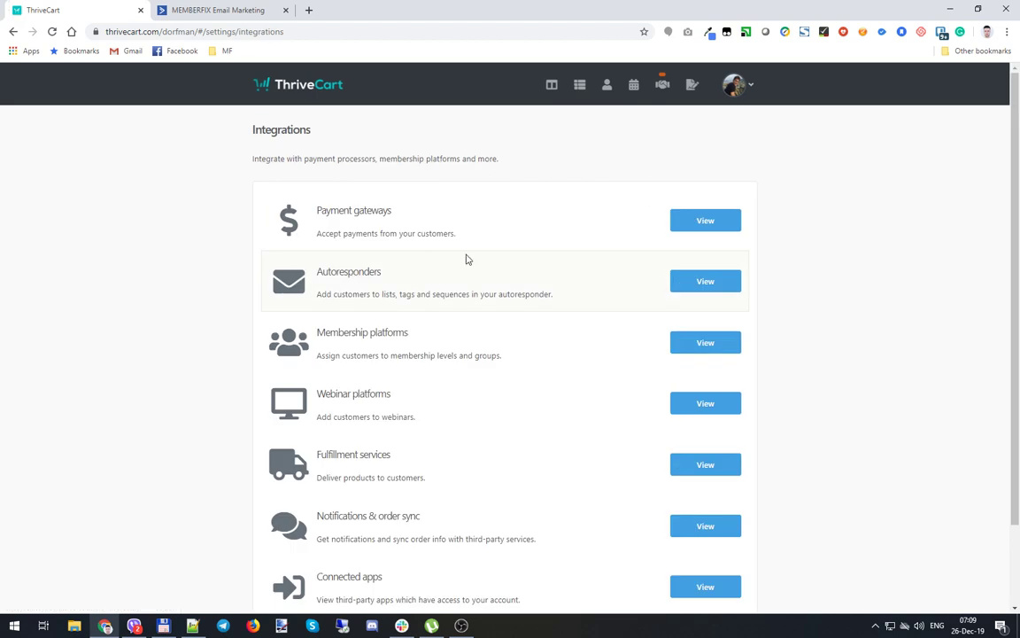
pyautogui.click(704, 284)
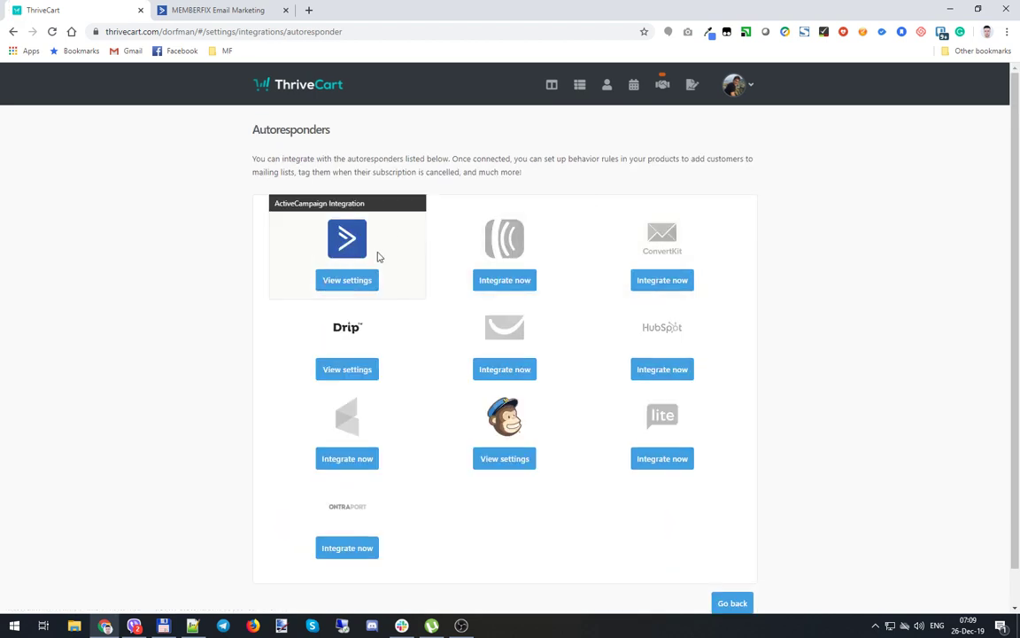
pyautogui.click(366, 281)
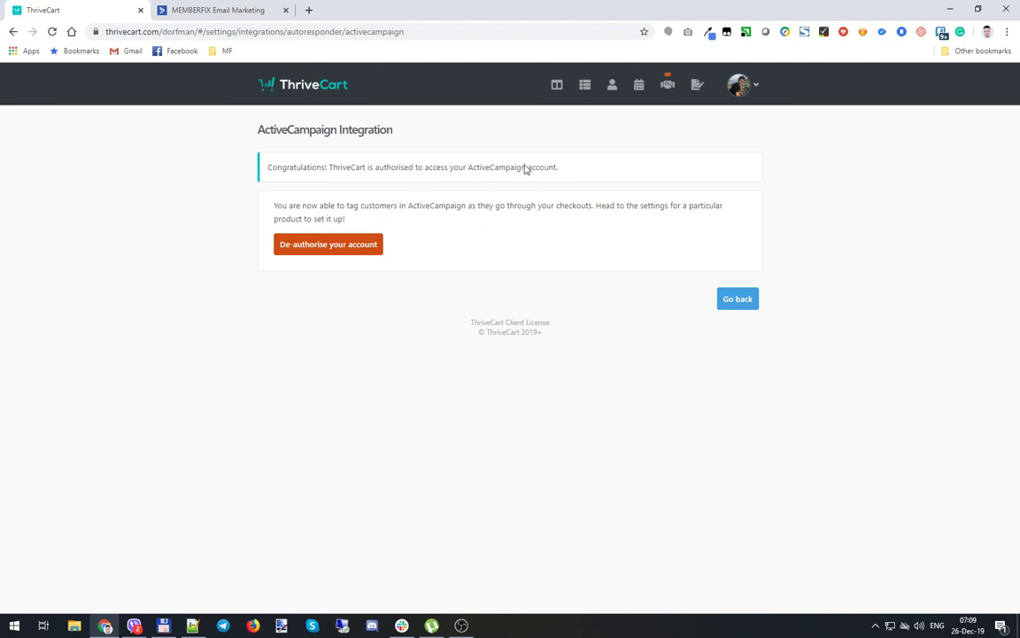
# Edit the TEST Subscriptions product and add a new rule on its Behavior tab
pyautogui.click(584, 91)
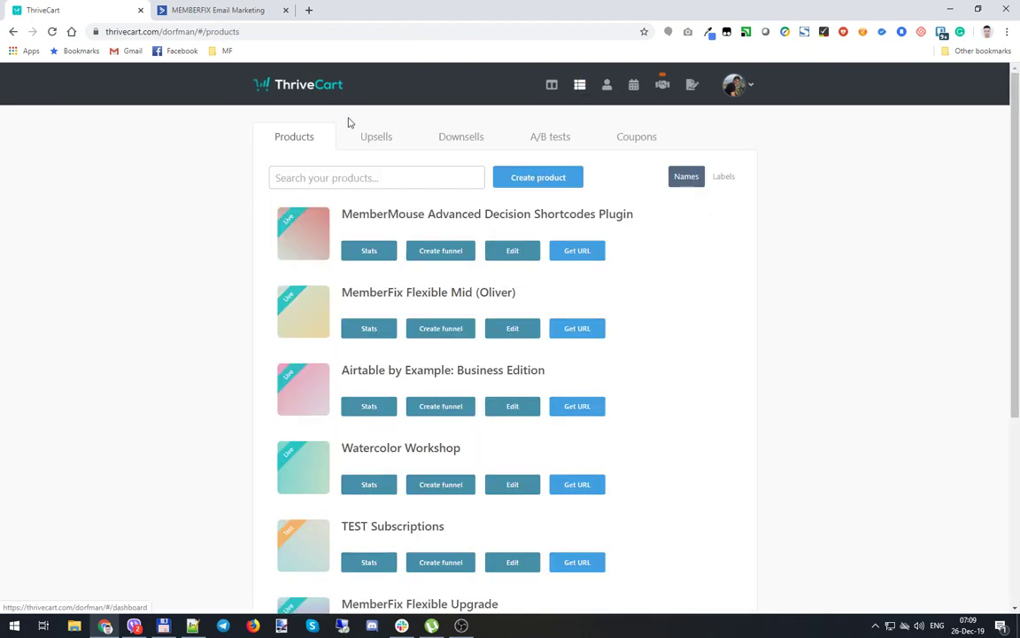
pyautogui.moveTo(505, 233)
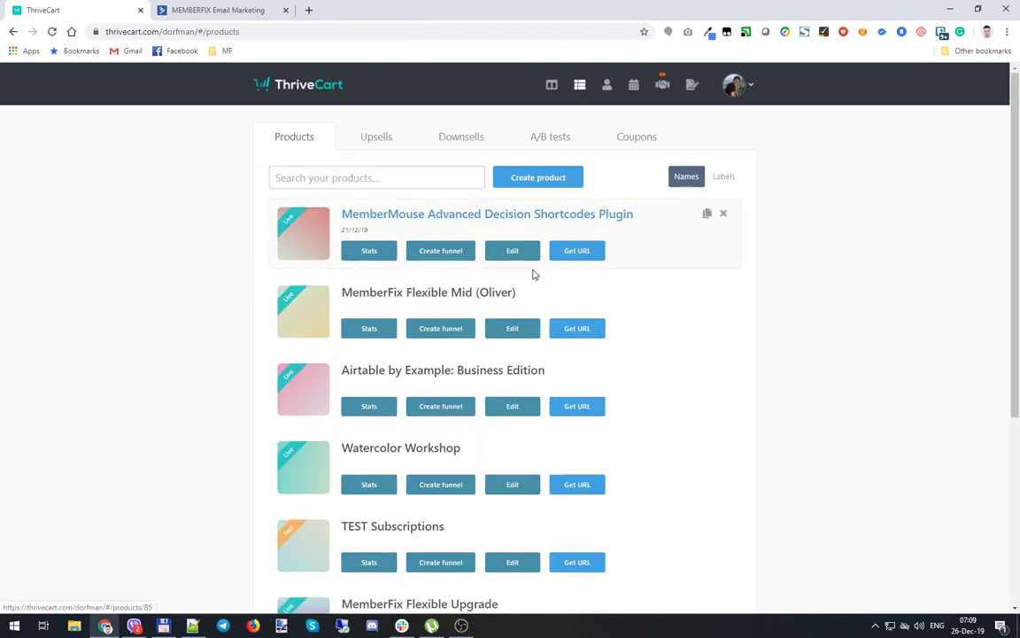
pyautogui.scroll(-3, 658, 313)
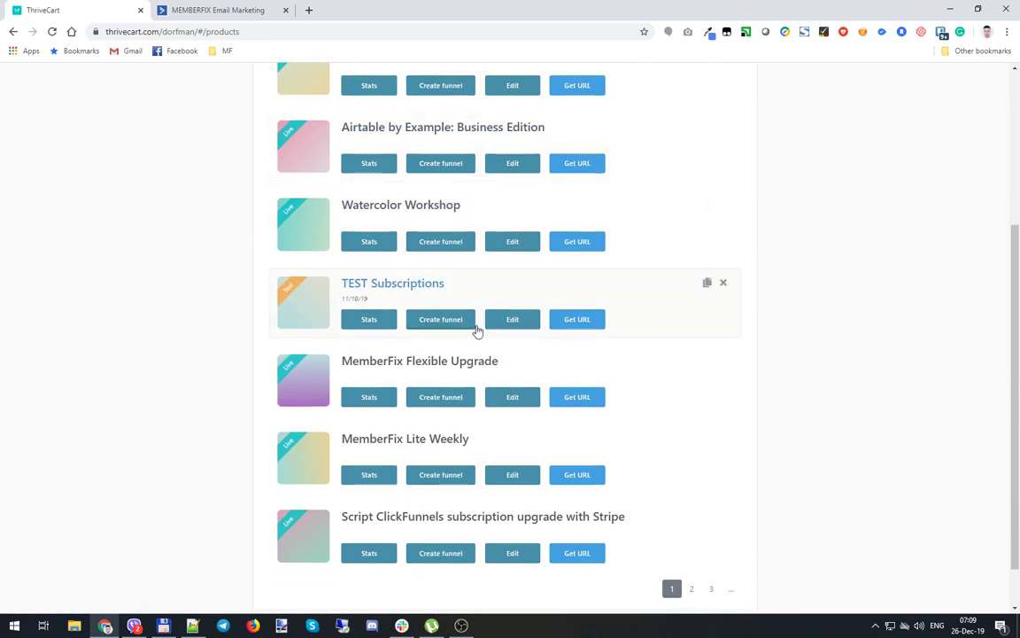
pyautogui.click(509, 321)
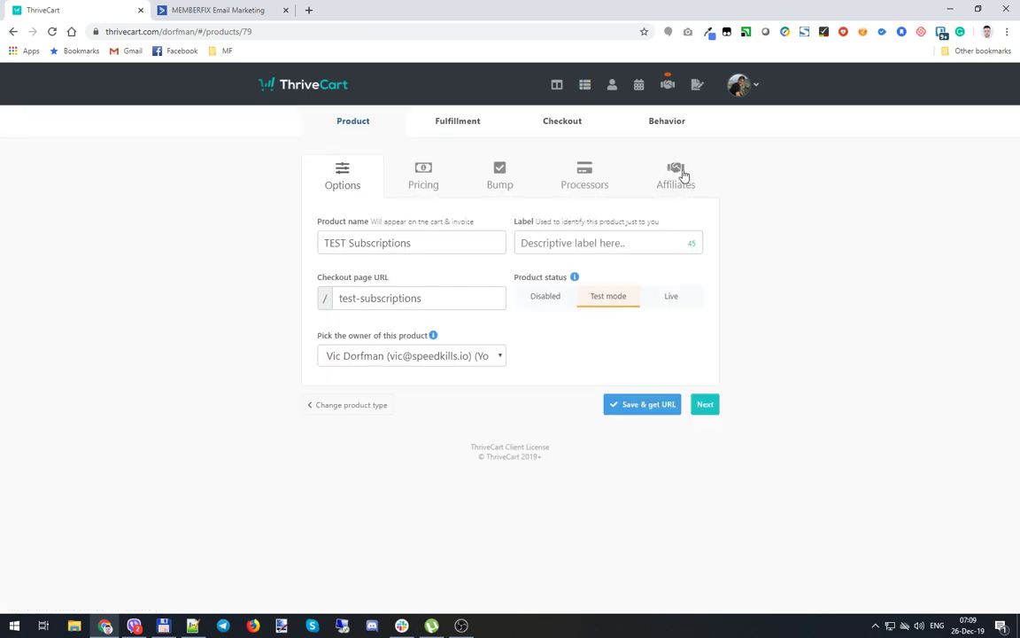
pyautogui.click(665, 122)
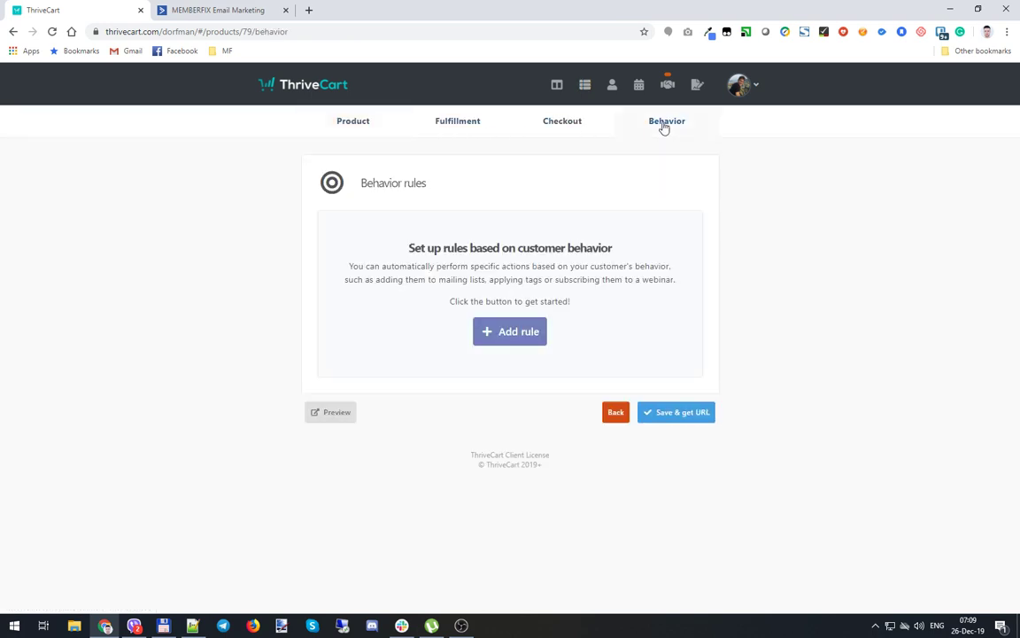
pyautogui.click(510, 335)
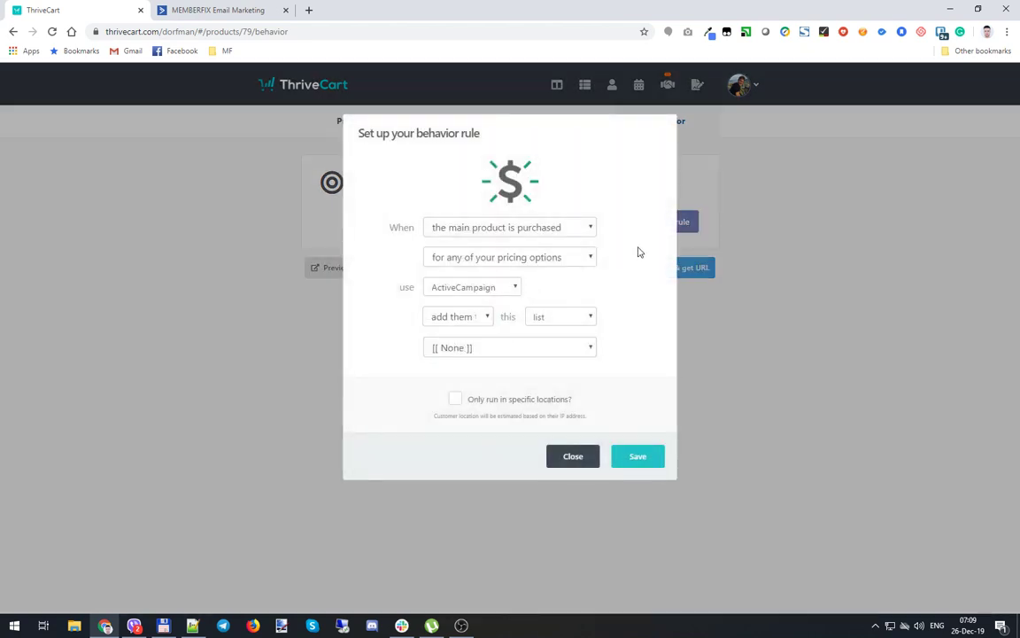
# Set the rule to fire on main product purchase, any pricing option, via ActiveCampaign
pyautogui.click(564, 232)
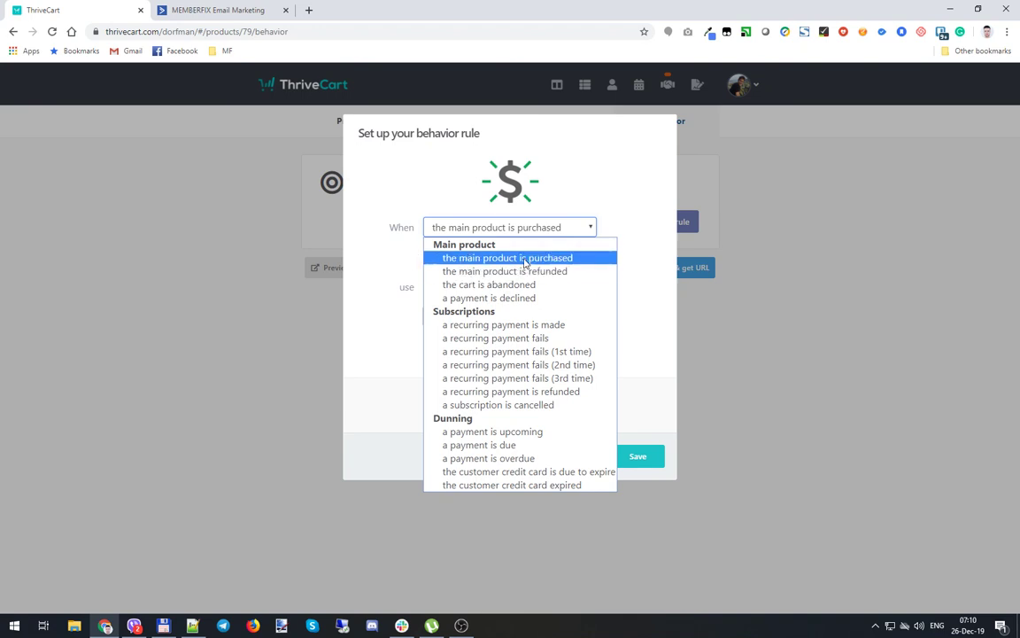
pyautogui.click(525, 259)
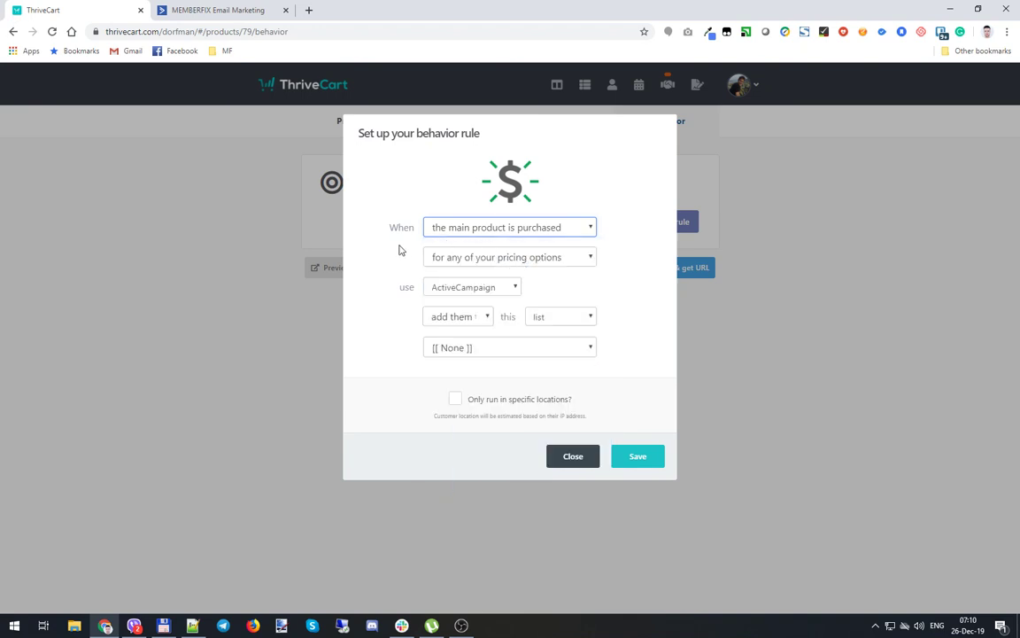
pyautogui.click(452, 258)
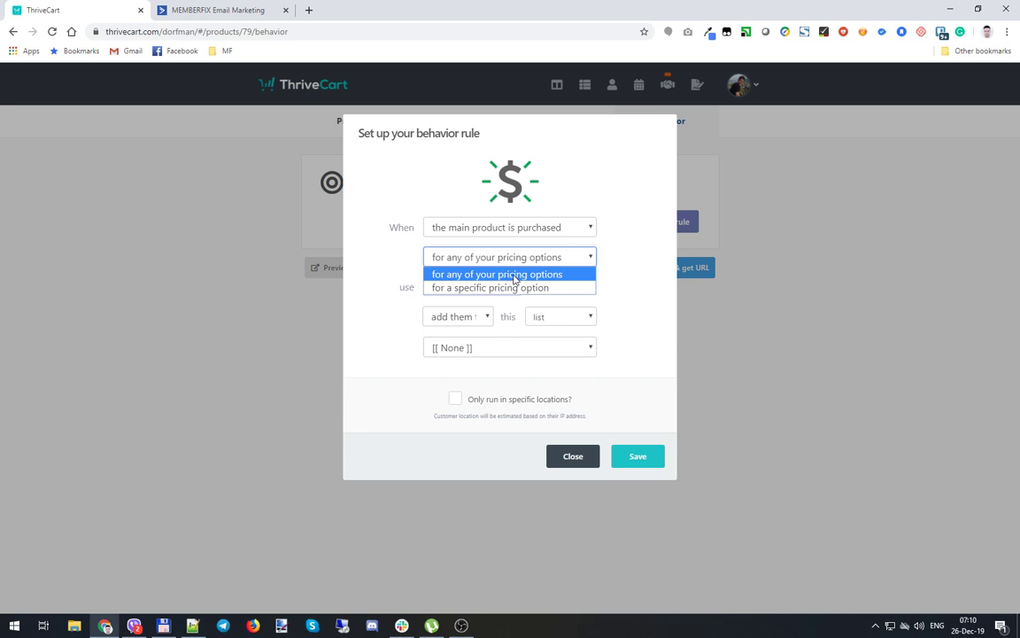
pyautogui.click(514, 276)
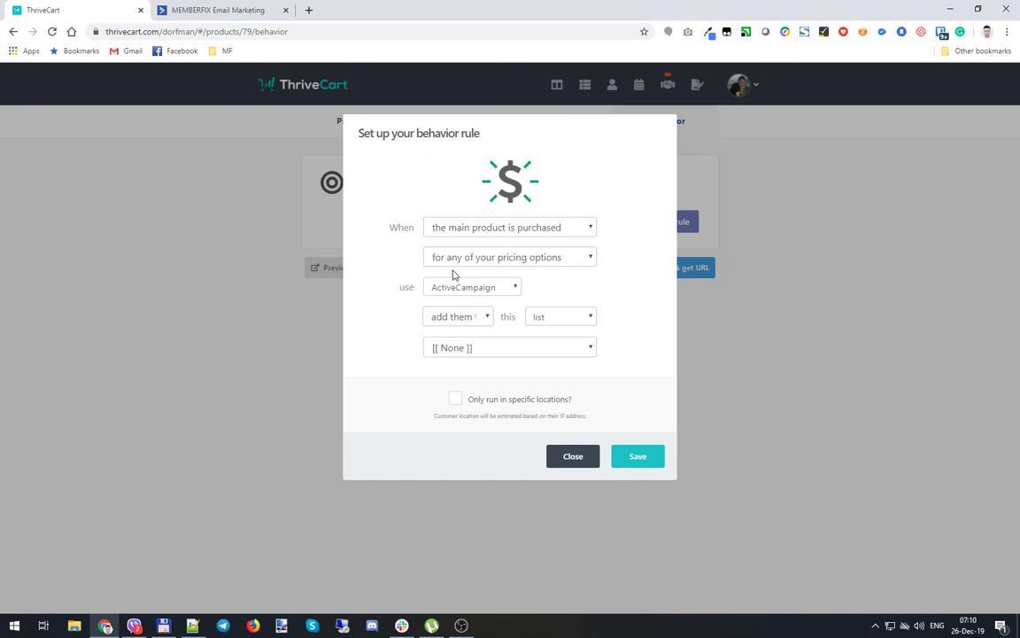
pyautogui.click(472, 288)
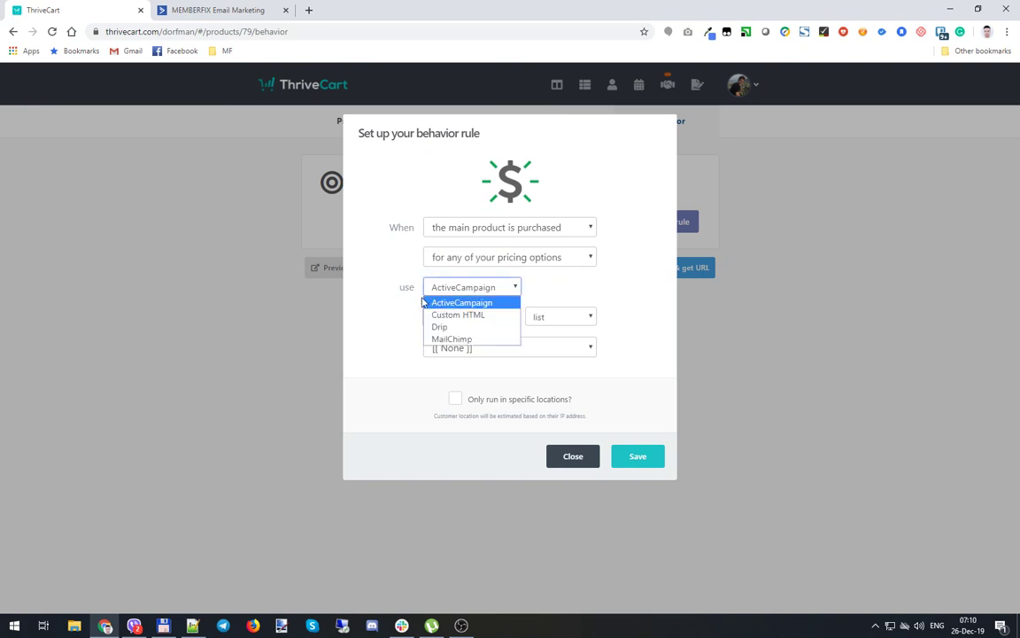
pyautogui.click(460, 304)
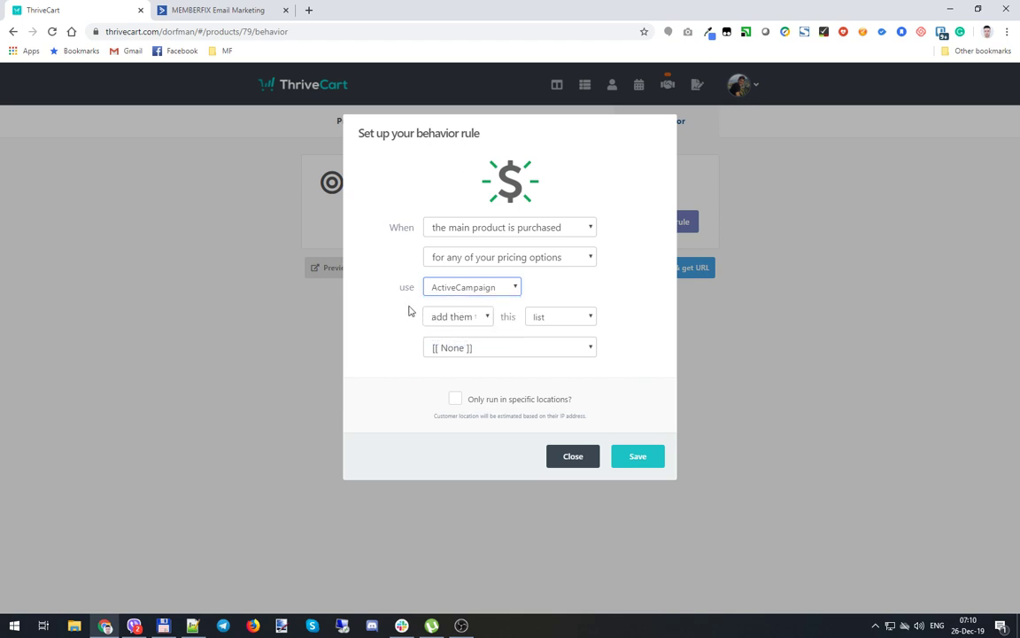
# Make the rule add purchasers to the ActiveCampaign automation MF Purchase Sequence
pyautogui.click(455, 321)
pyautogui.click(459, 335)
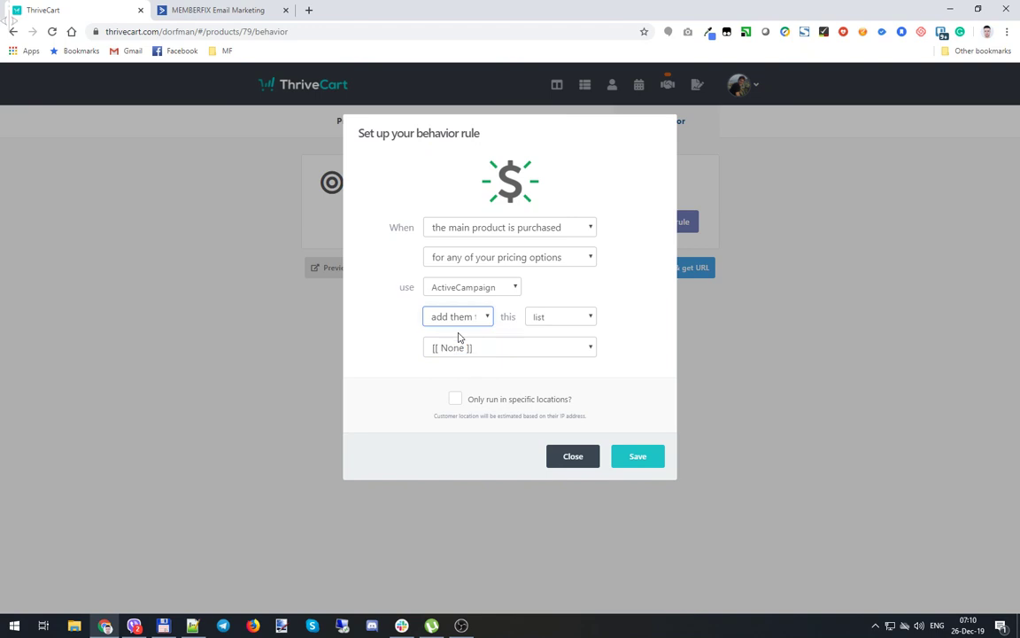
pyautogui.click(553, 320)
pyautogui.click(548, 342)
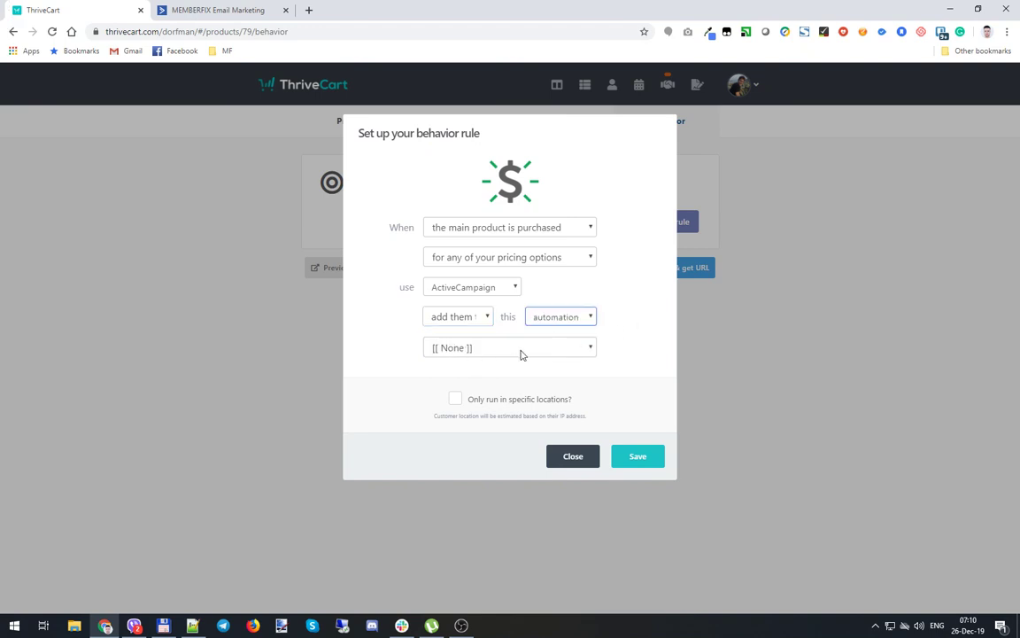
pyautogui.click(562, 348)
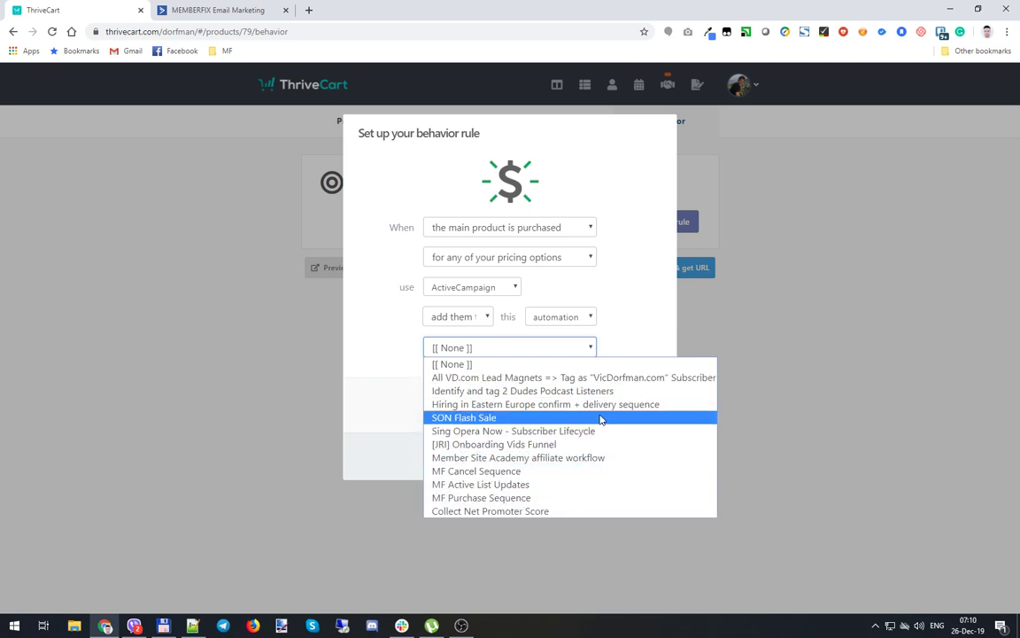
pyautogui.click(490, 499)
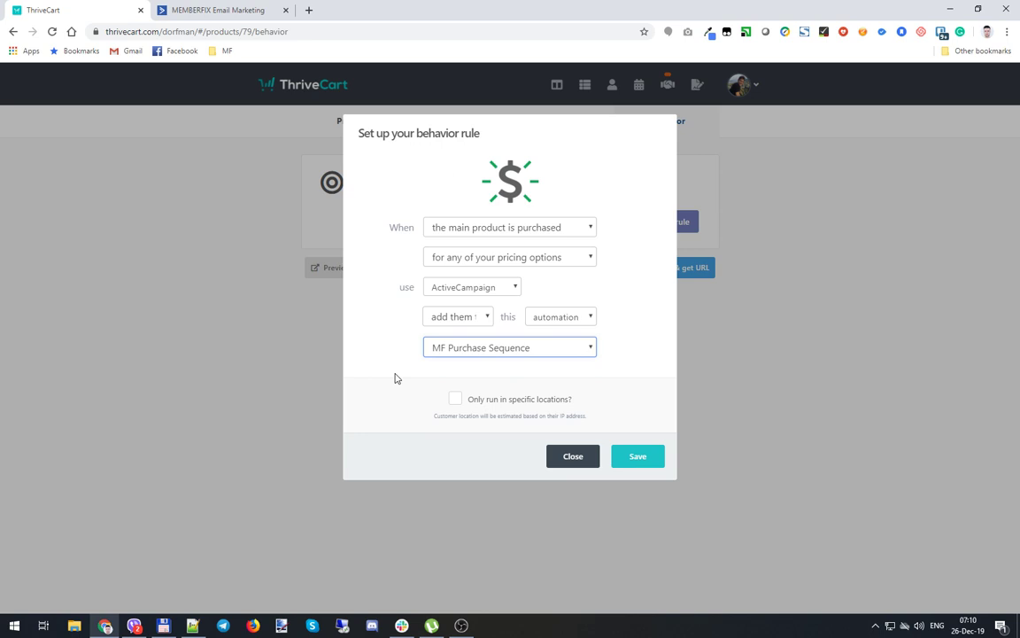
# Save the behavior rule, return to the ThriveCart dashboard, and go back to the ActiveCampaign tab
pyautogui.click(638, 456)
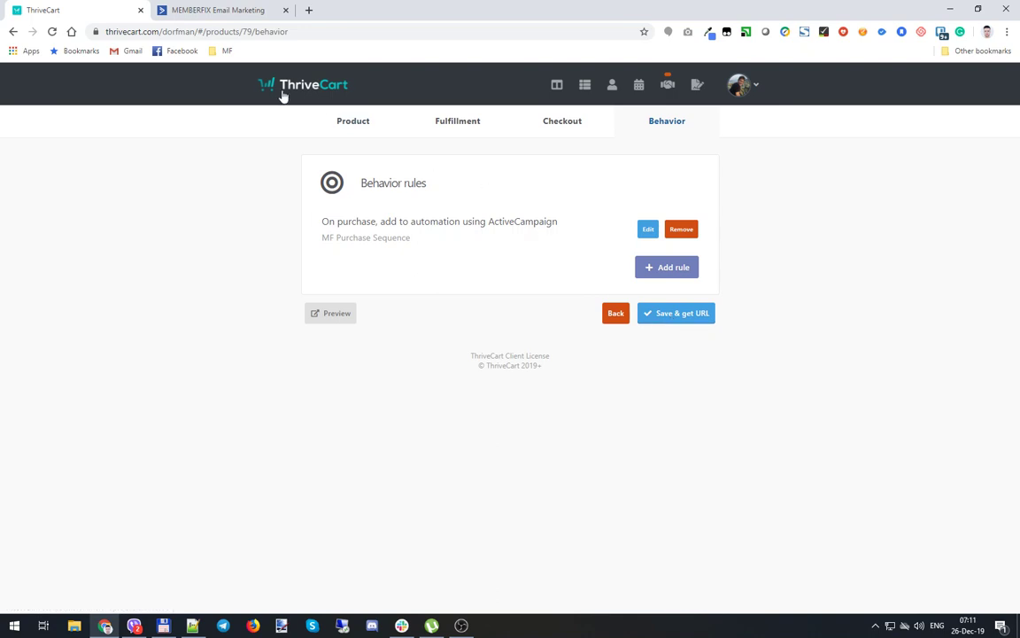
pyautogui.click(280, 90)
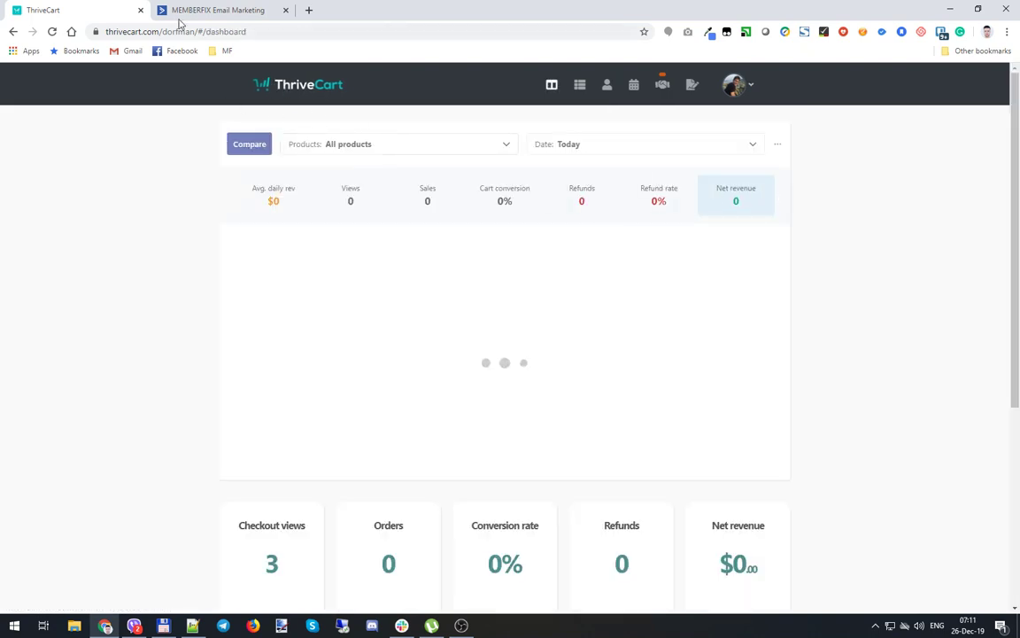
pyautogui.click(239, 11)
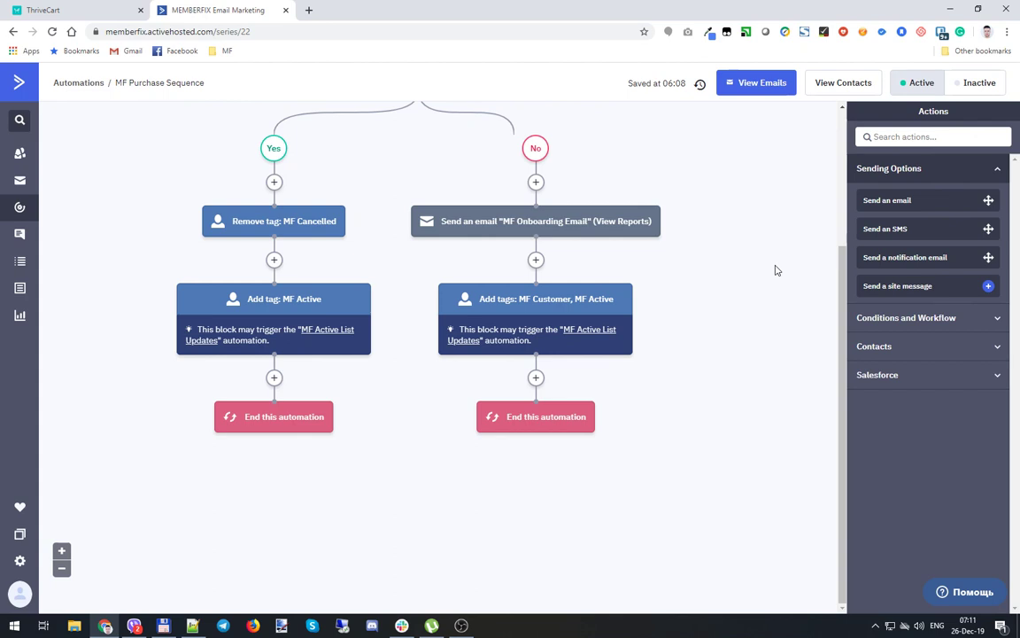